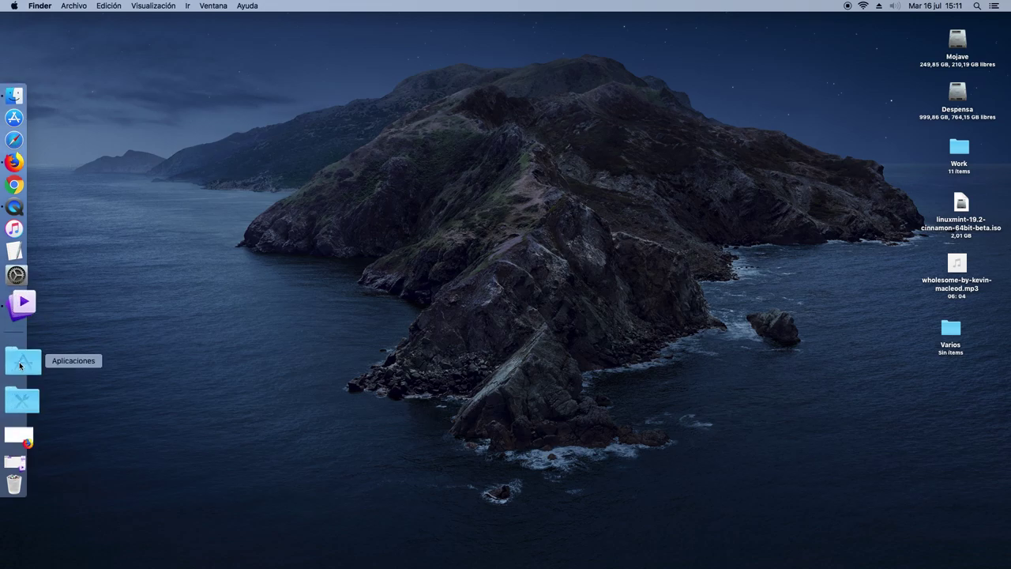
- Browse the installed applications in the Aplicaciones stack to find both Telegram versions
click(17, 360)
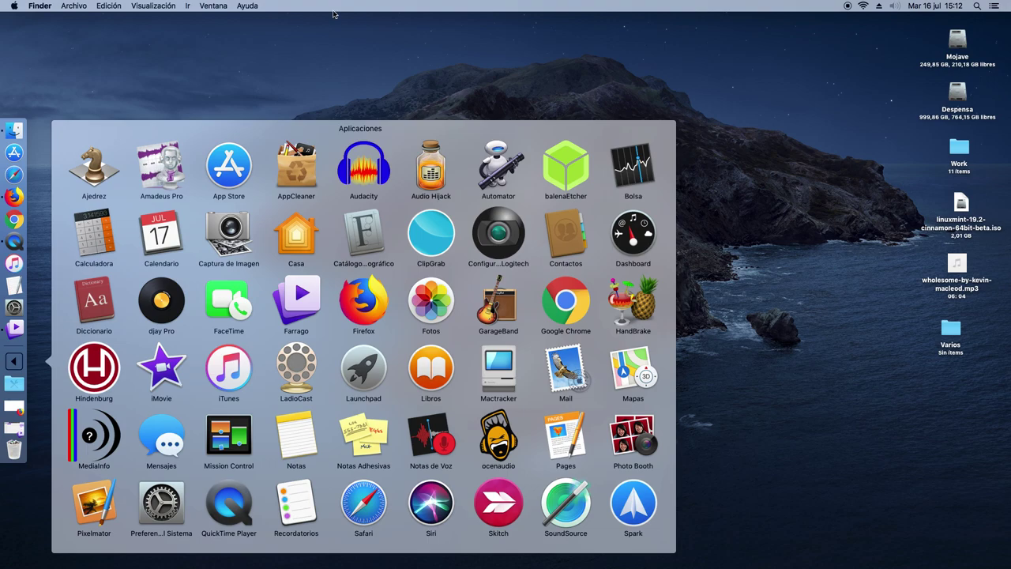
click(474, 68)
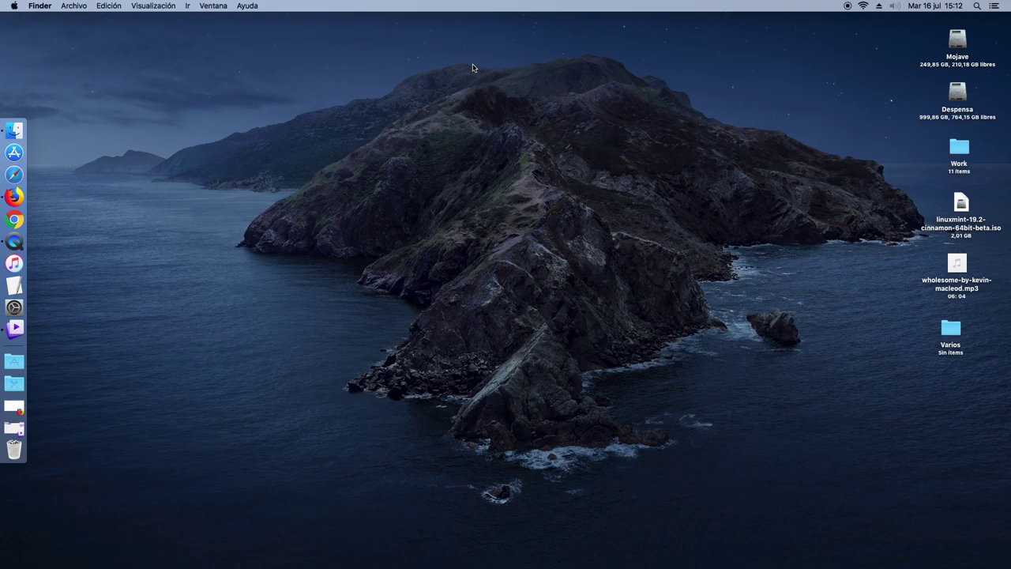
click(14, 361)
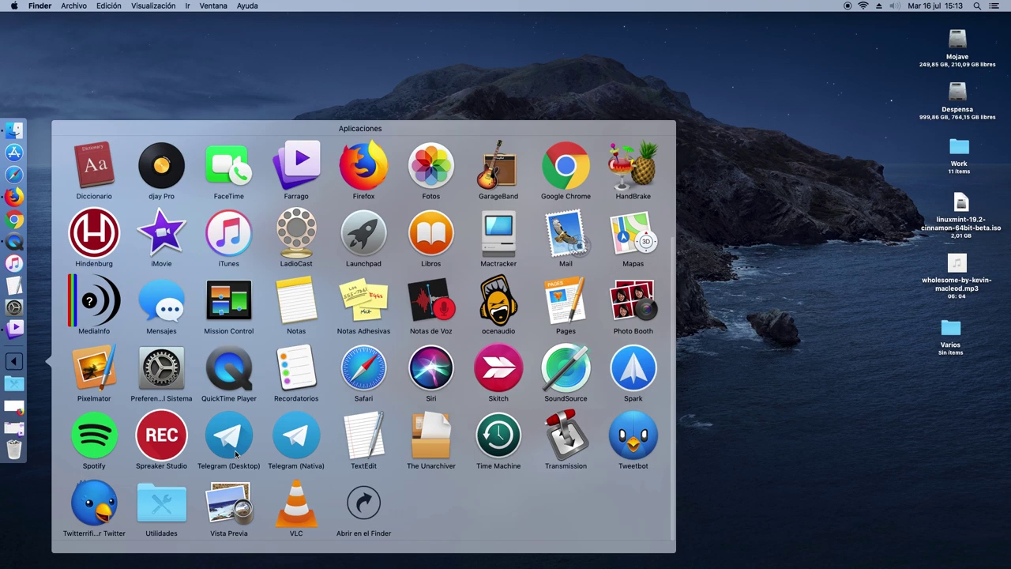
click(44, 123)
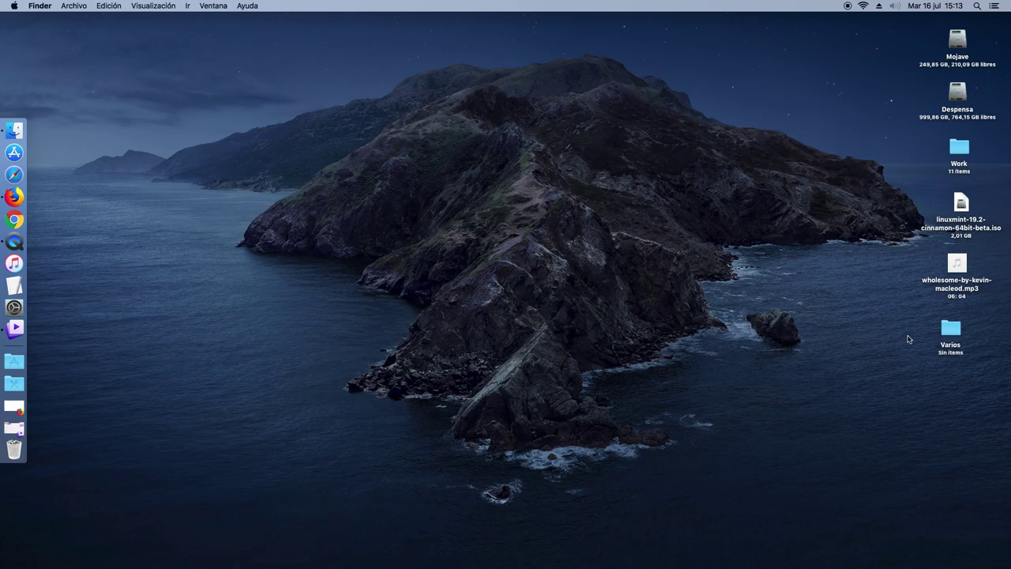
- Open the Aplicaciones folder in a Finder window, enlarge the window and select Telegram (Desktop)
click(14, 130)
drag(513, 83, 327, 68)
click(341, 128)
drag(728, 345, 814, 474)
click(430, 347)
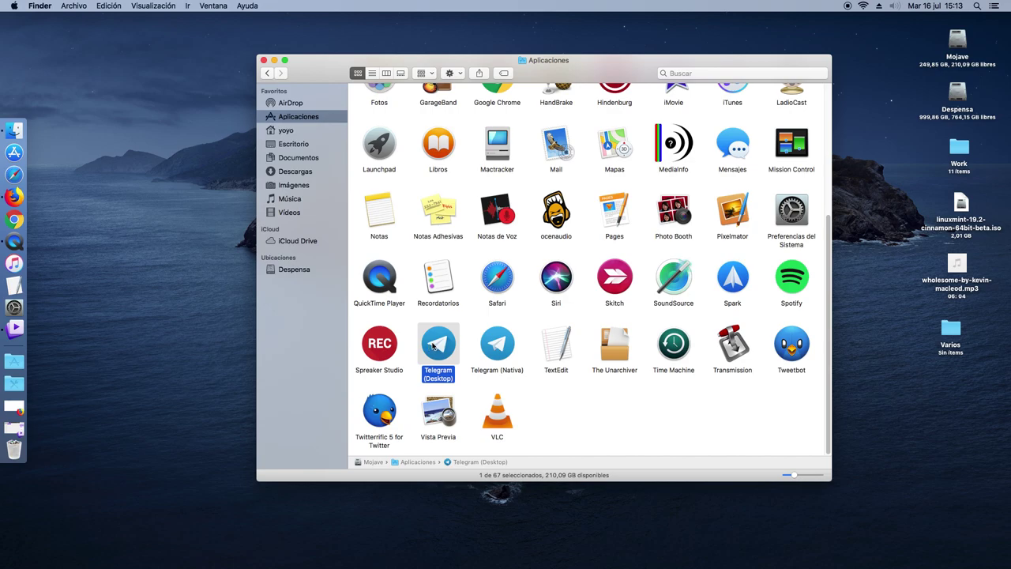
- Inspect the package contents of Telegram (Desktop), including its Contents folder, and return to Aplicaciones
right_click(433, 345)
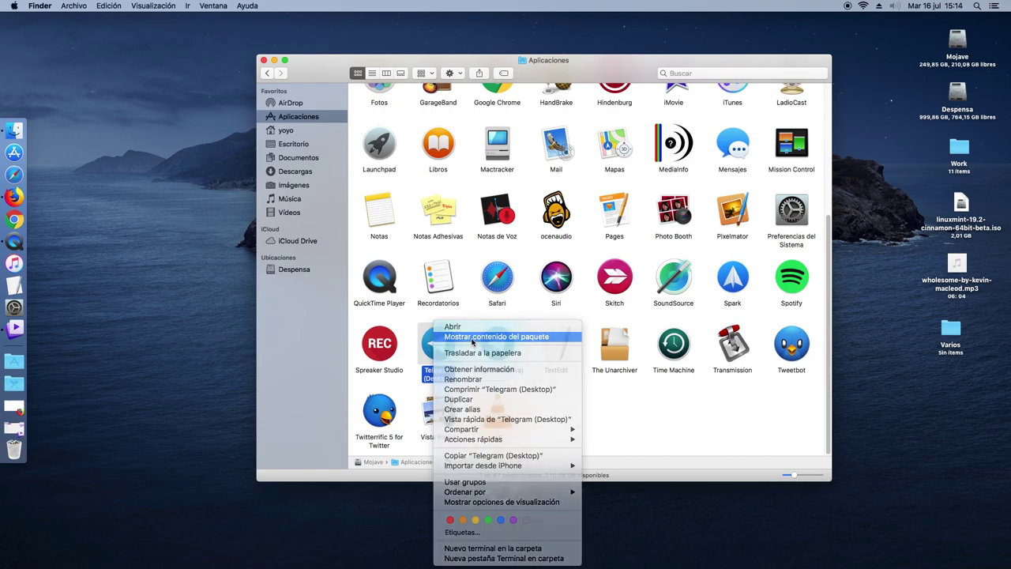
click(471, 338)
double_click(379, 106)
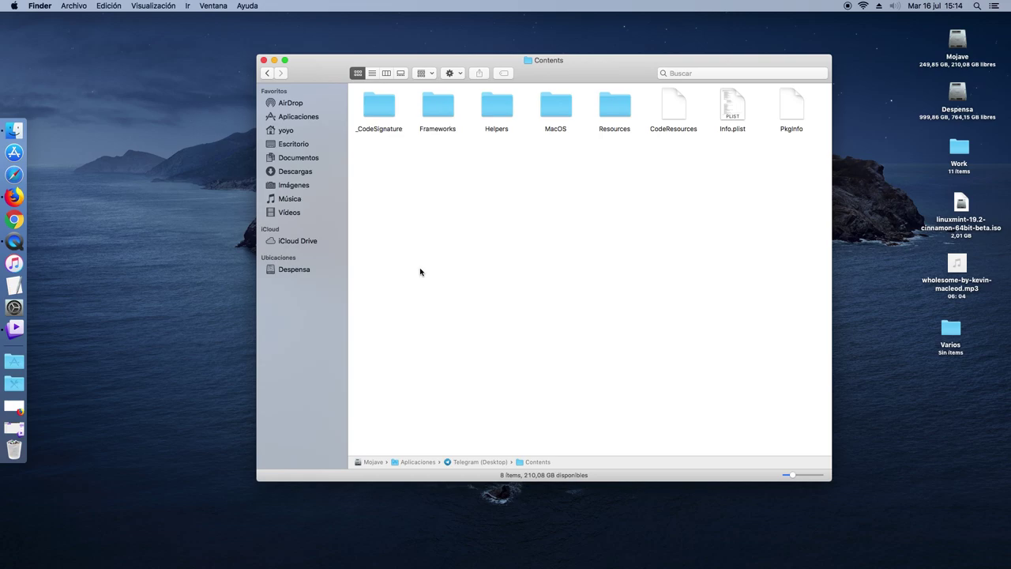
click(268, 73)
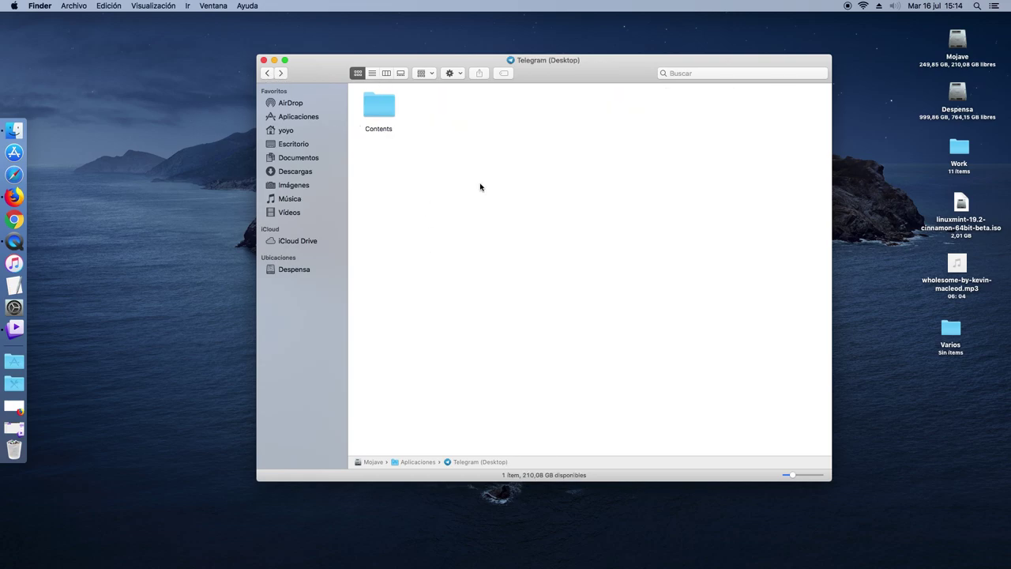
click(268, 74)
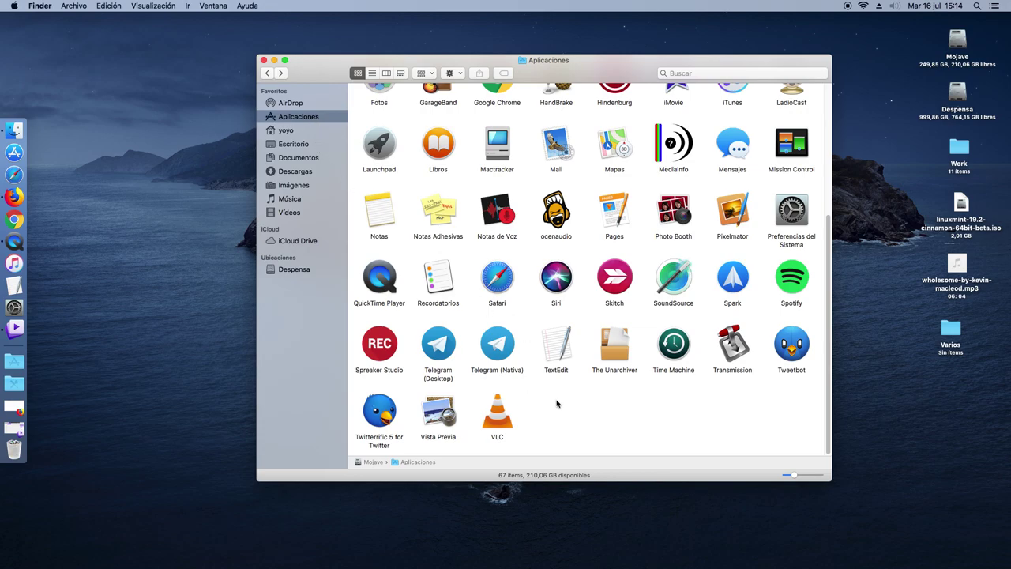
- Minimize the Aplicaciones window, switch to Firefox and go to telegram.org in a new tab
click(274, 60)
click(19, 182)
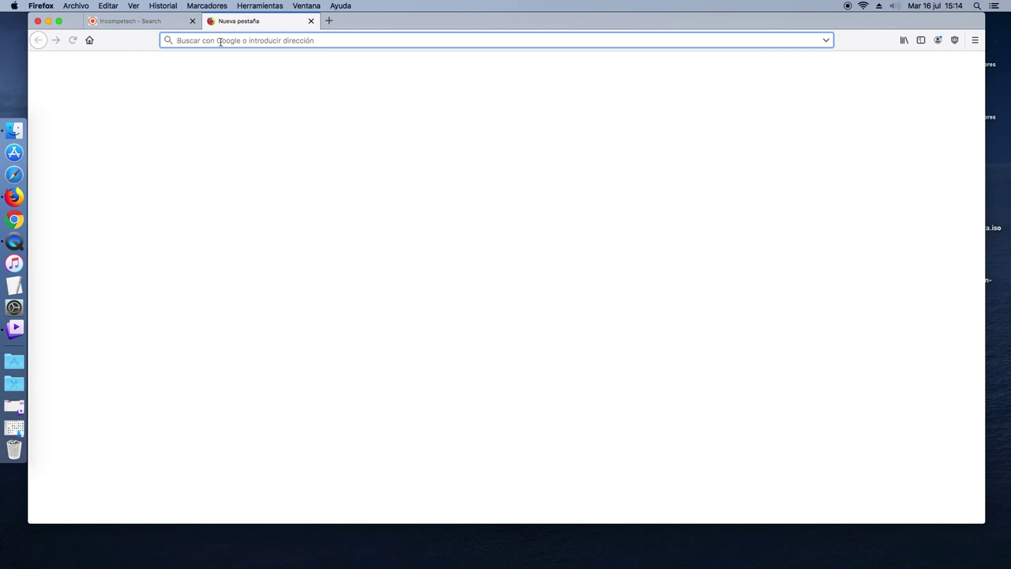
text(t)
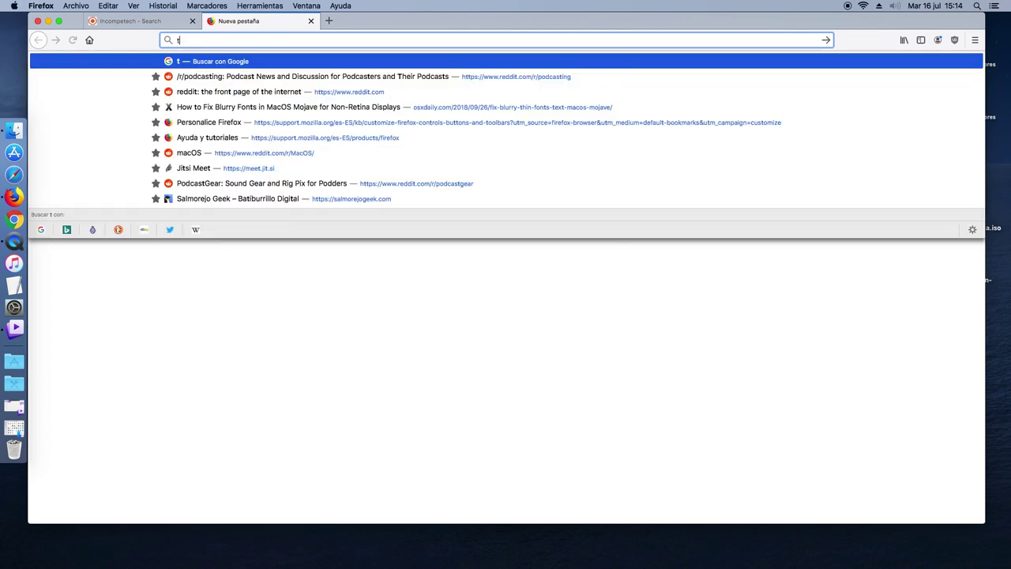
text(elegram.org)
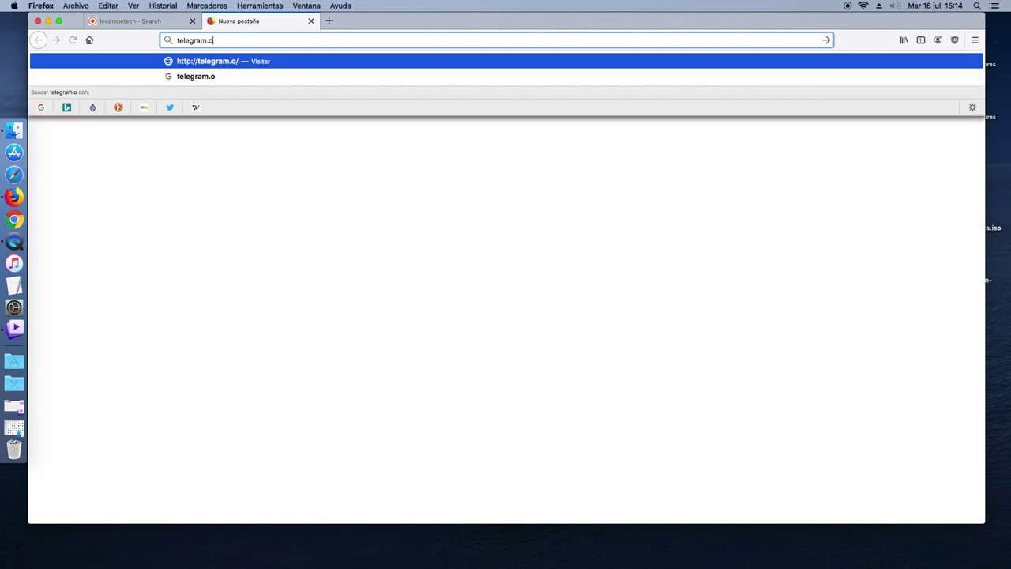
key(Return)
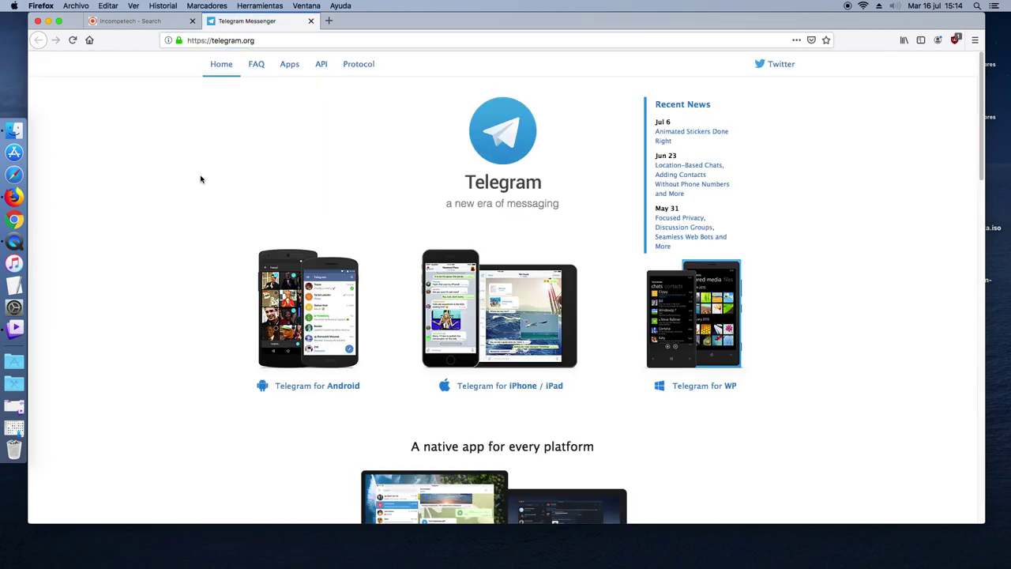
- Download the Telegram for PC/Mac/Linux version for macOS, saving the file tsetup.1.7.13.dmg
scroll(165, 213, down, 4)
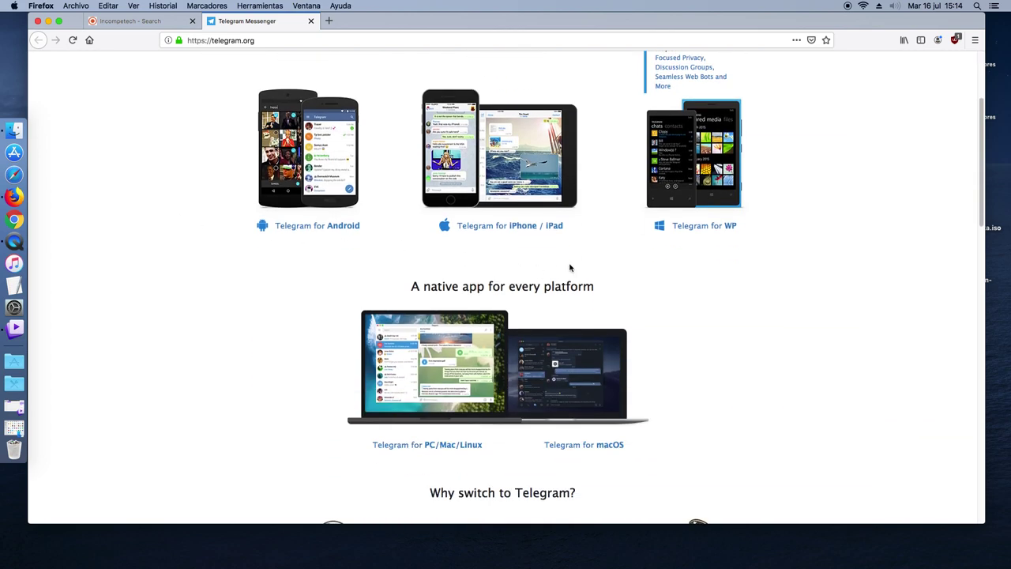
scroll(266, 290, up, 1)
scroll(266, 290, up, 2)
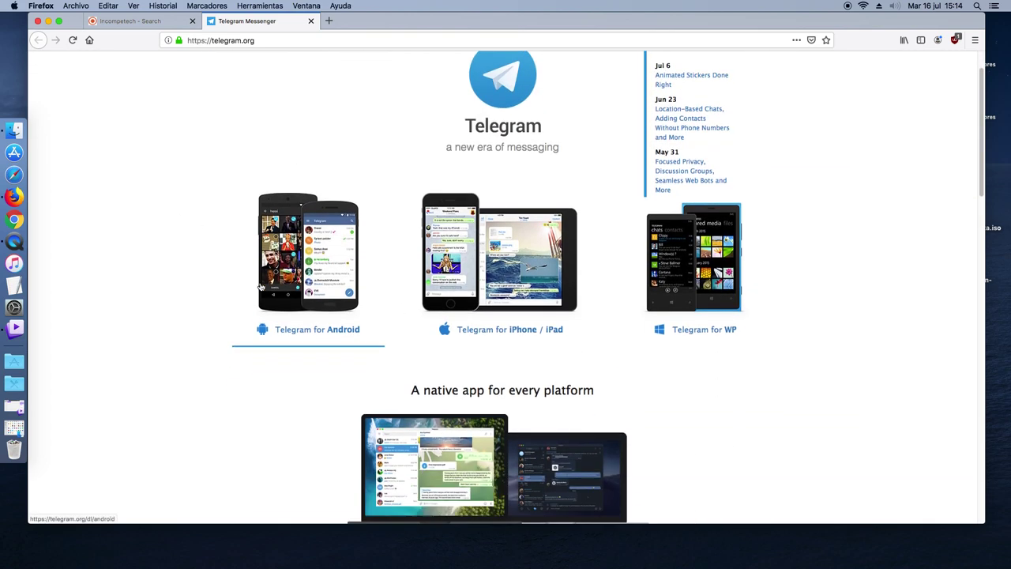
scroll(224, 276, down, 5)
scroll(221, 276, down, 1)
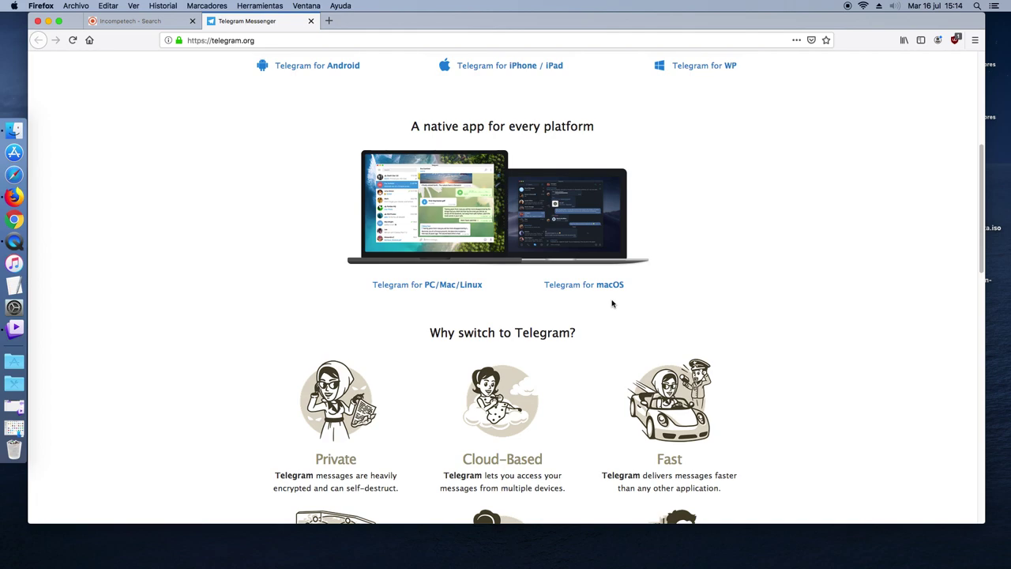
click(437, 287)
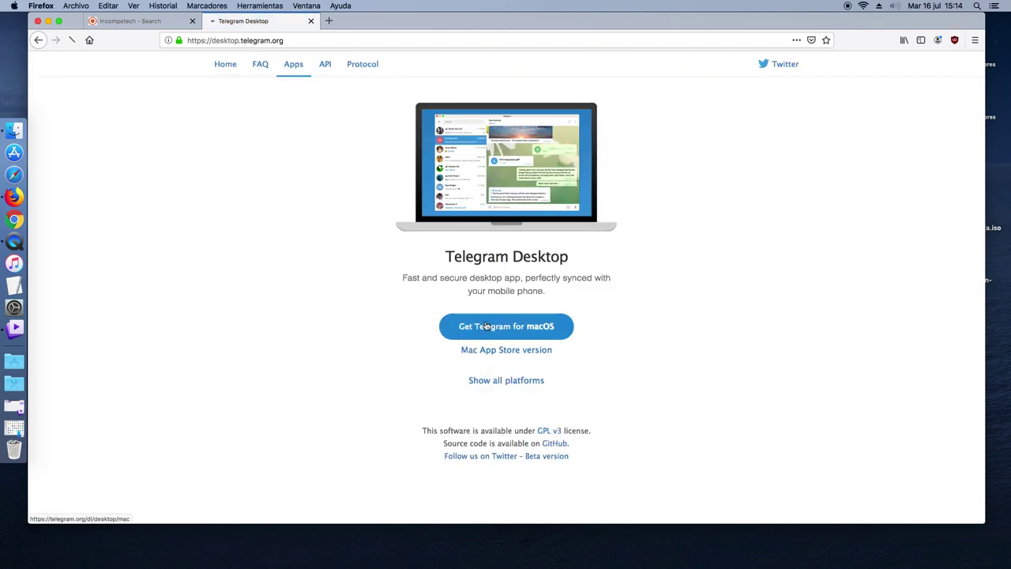
click(486, 326)
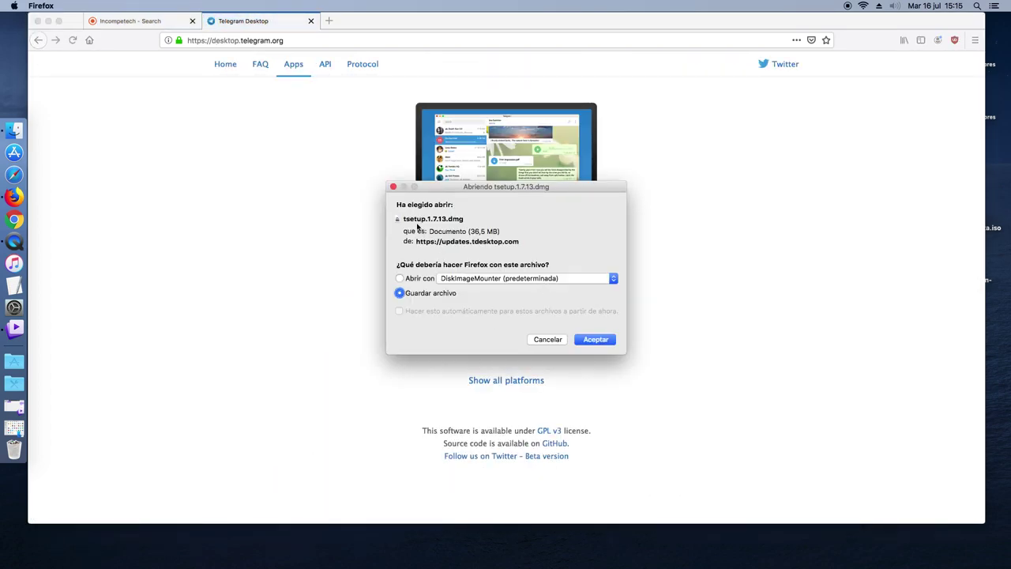
click(592, 342)
- Return to the Telegram home page, download the Telegram for macOS version as TelegramMac.dmg and check the download list
click(39, 41)
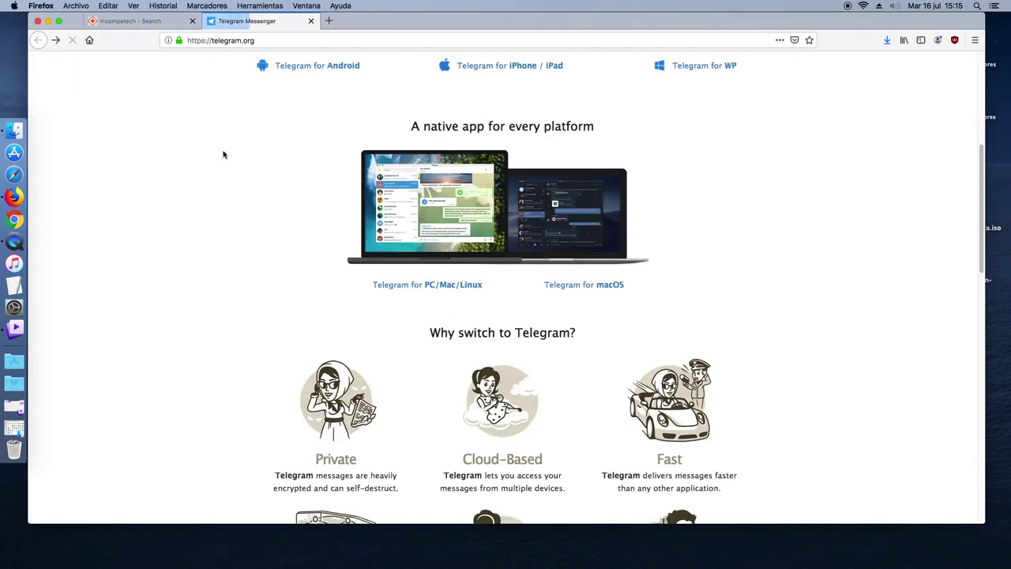
click(588, 288)
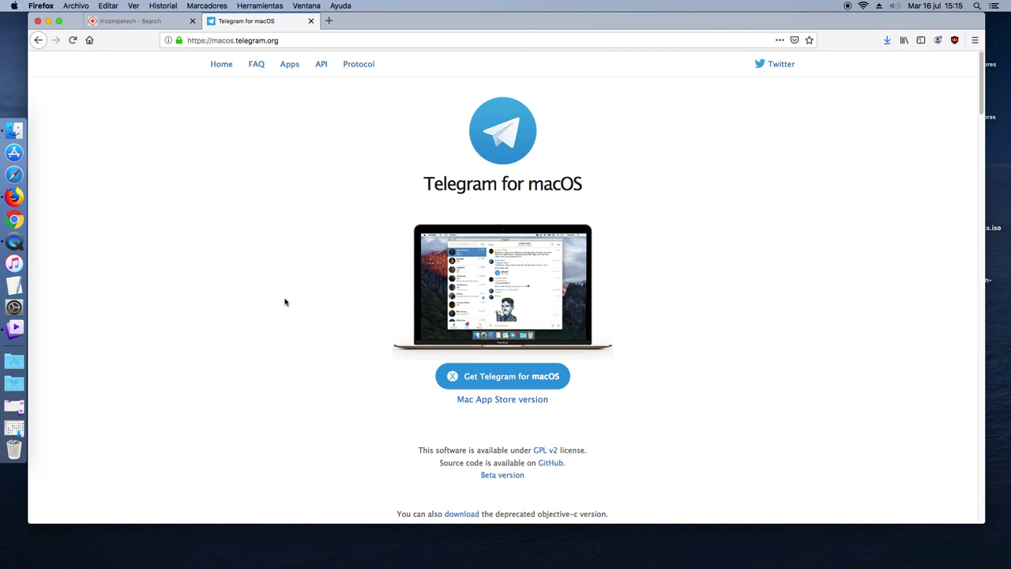
click(519, 377)
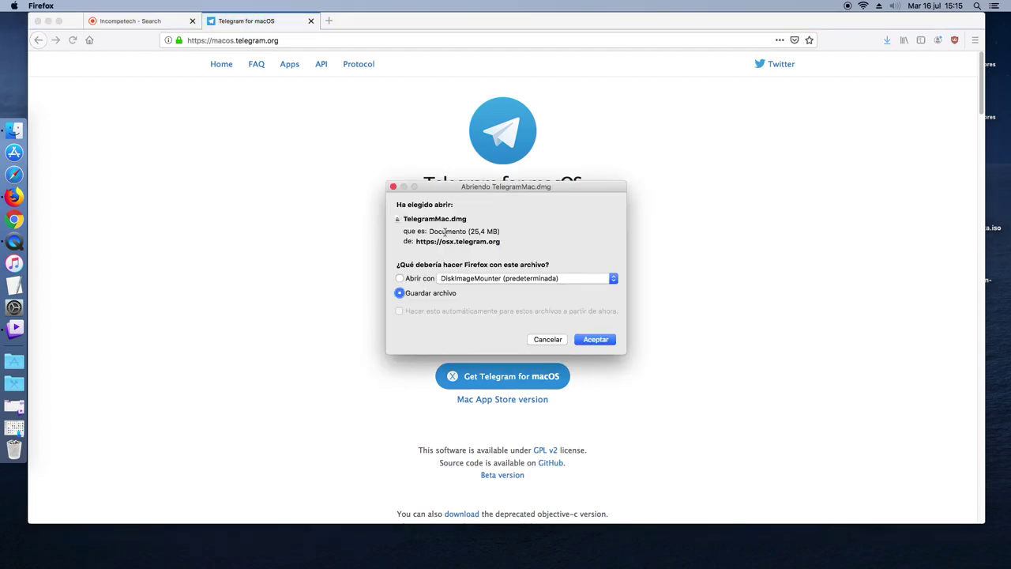
click(592, 340)
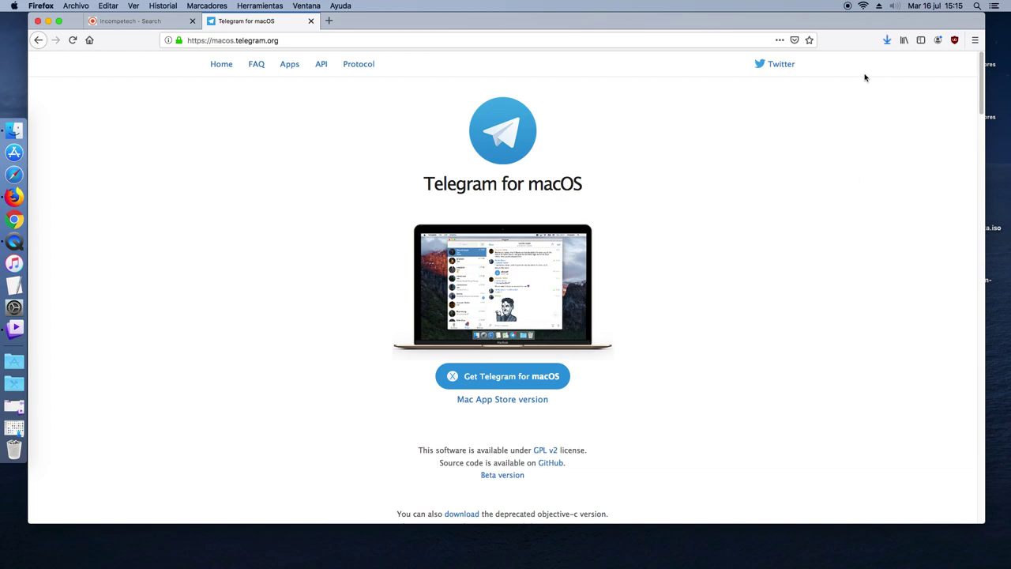
click(887, 39)
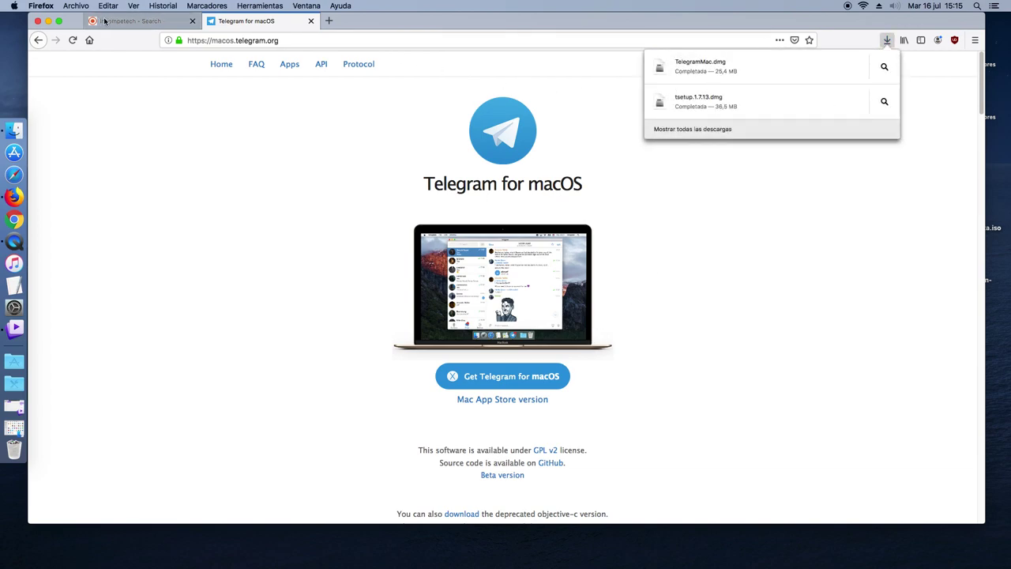
- Minimize the browser and show the Descargas folder in a Finder window opened from the Varios desktop folder
click(48, 20)
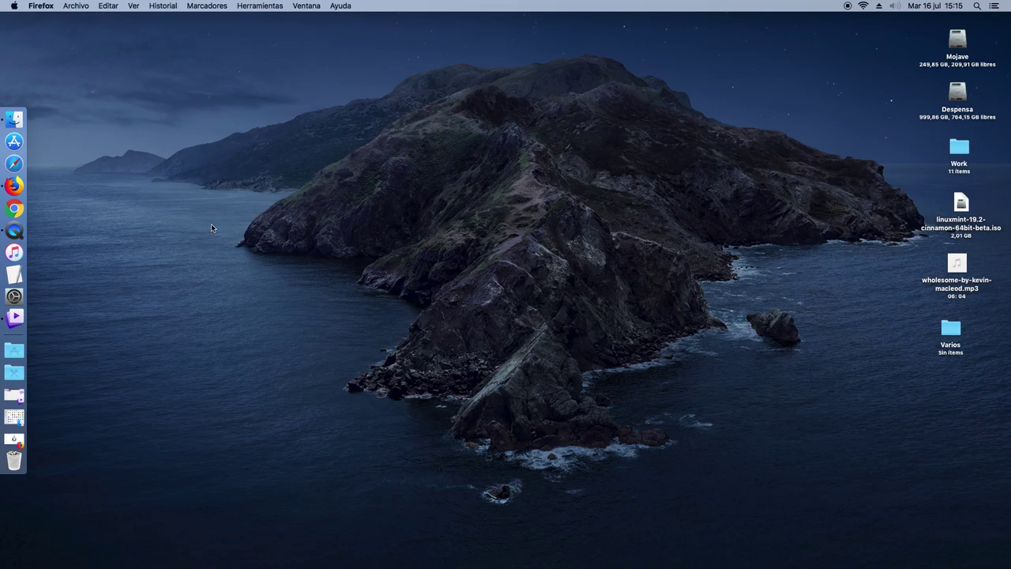
click(22, 120)
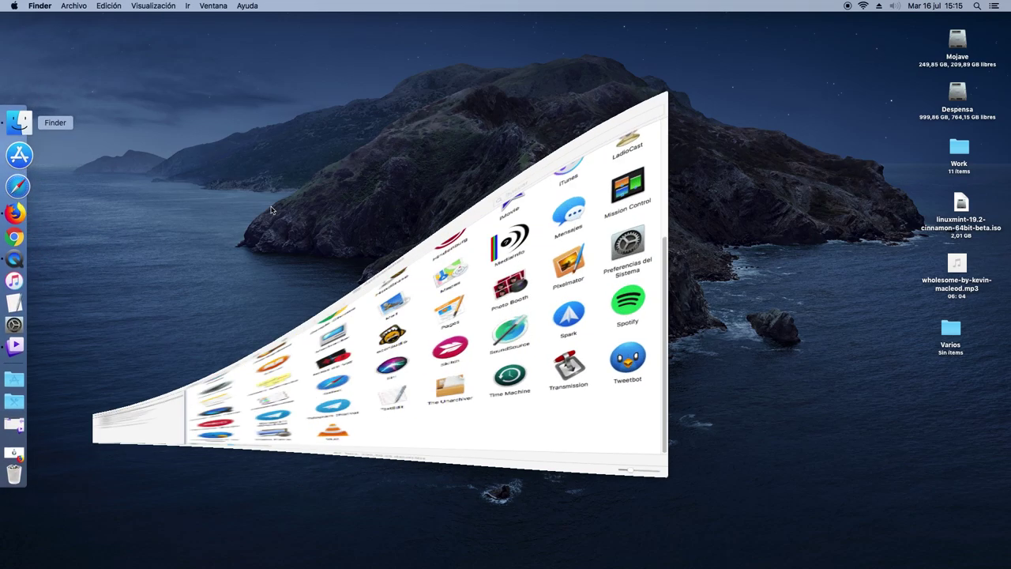
click(274, 61)
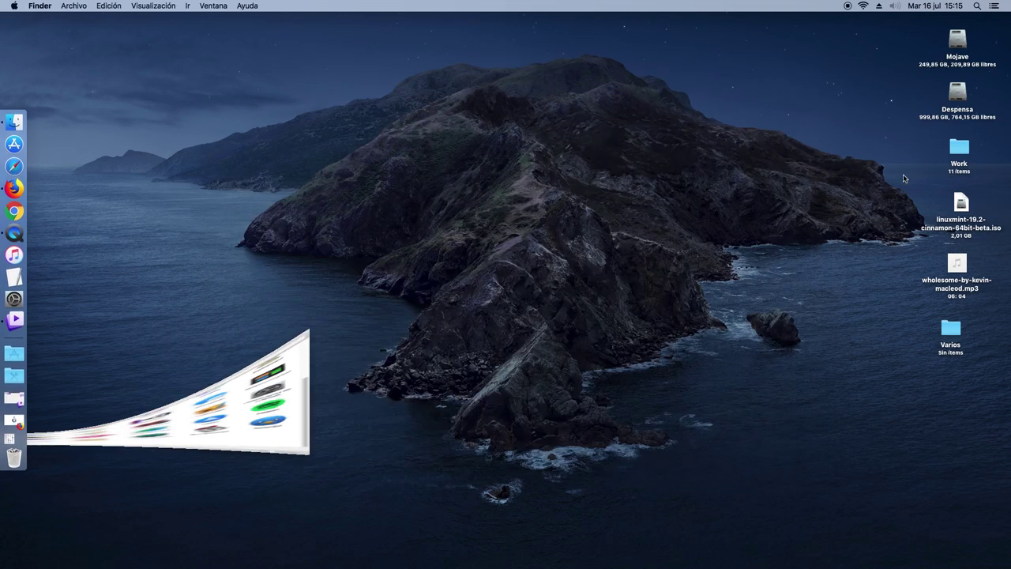
double_click(952, 327)
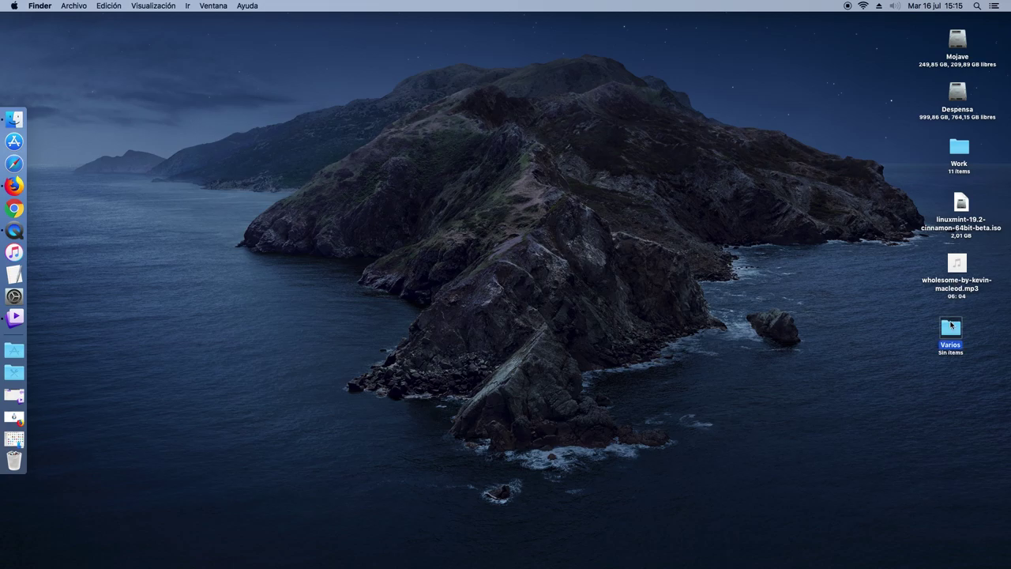
click(311, 182)
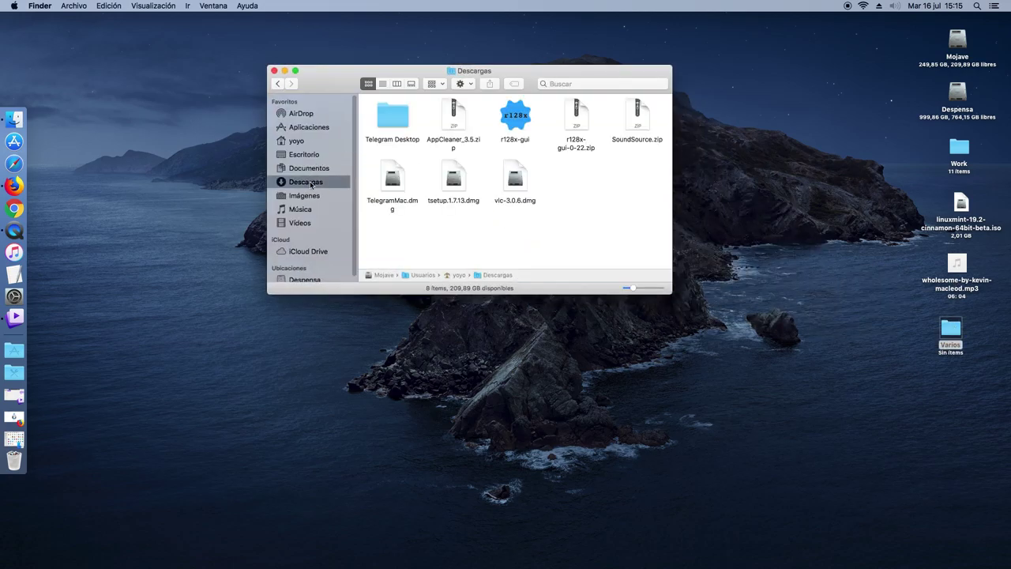
- Move TelegramMac.dmg and tsetup.1.7.13.dmg from Descargas to the desktop and close the folder window
drag(348, 76, 306, 257)
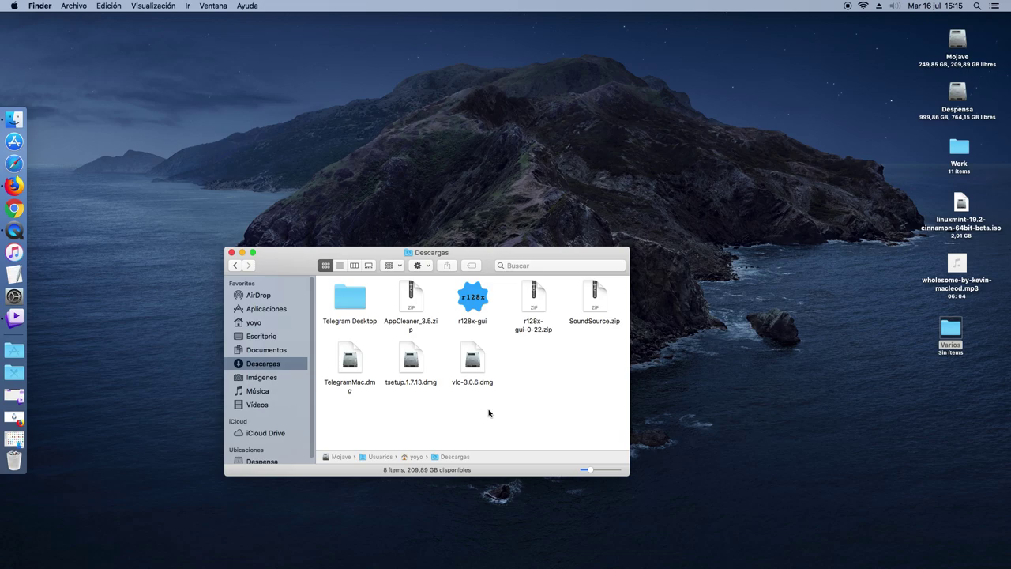
drag(443, 410, 398, 140)
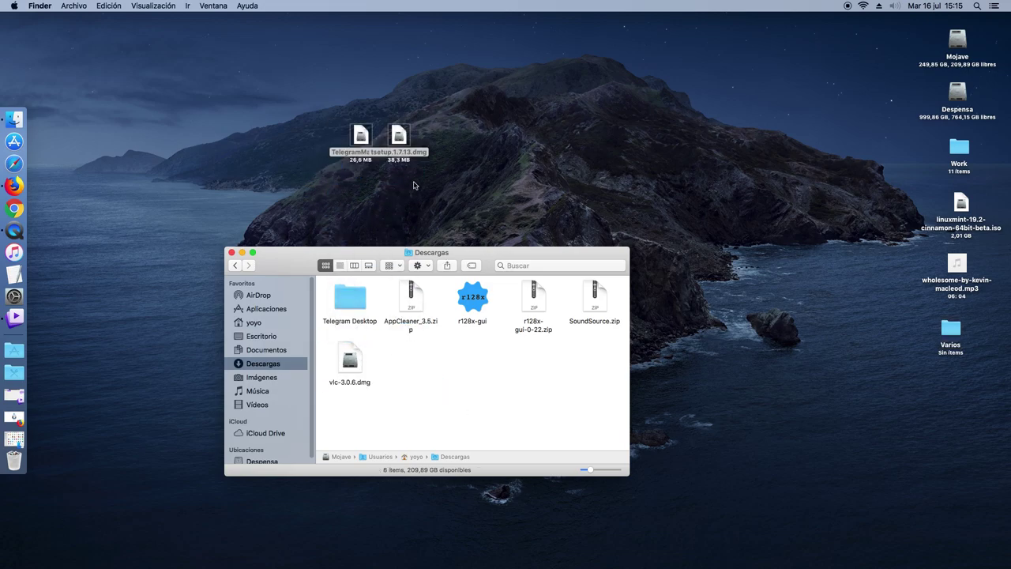
click(231, 254)
- Arrange the two disk images apart on the desktop, with tsetup.1.7.13.dmg to the left of TelegramMac.dmg
click(398, 136)
drag(398, 136, 527, 120)
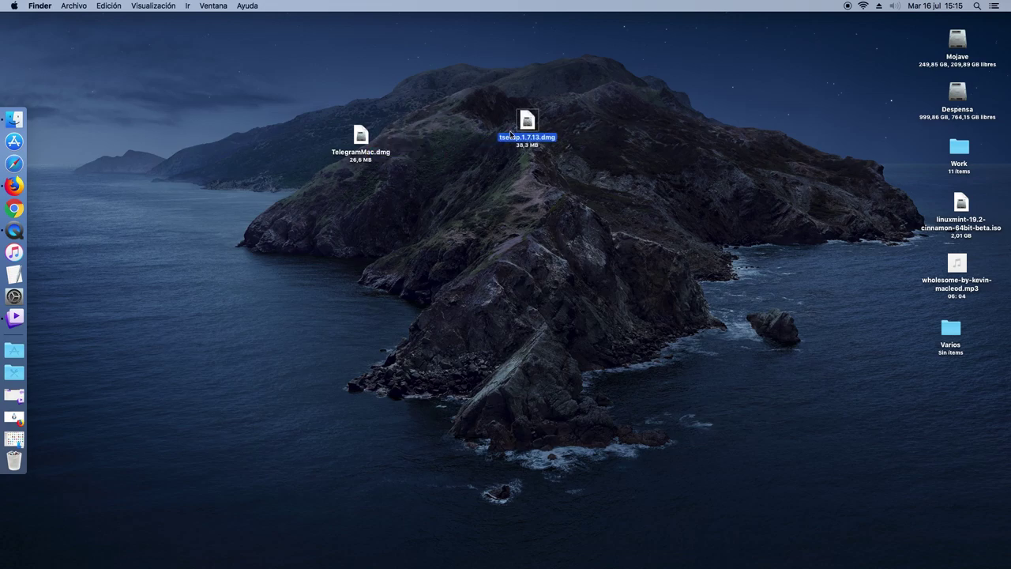
drag(361, 140, 433, 114)
drag(526, 125, 338, 87)
drag(433, 113, 463, 92)
click(395, 136)
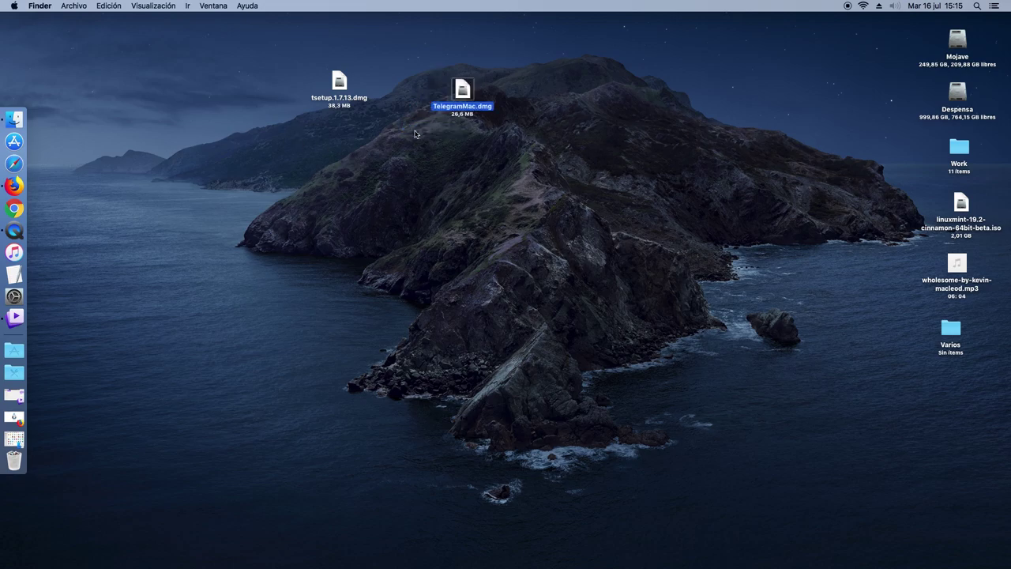
click(415, 139)
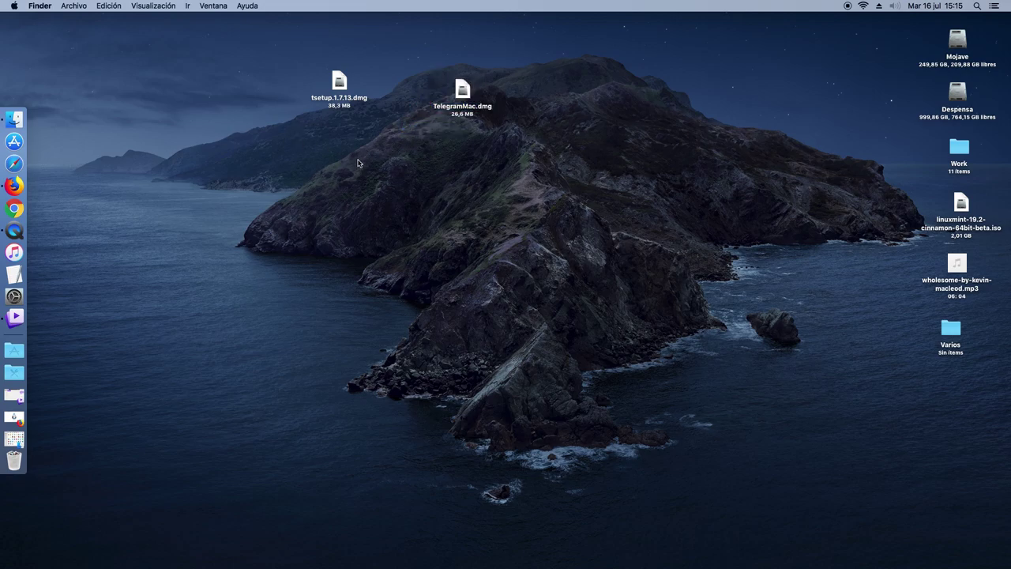
- Open the disk image tsetup.1.7.13.dmg and enlarge its Telegram Desktop window to show all the contents
double_click(339, 84)
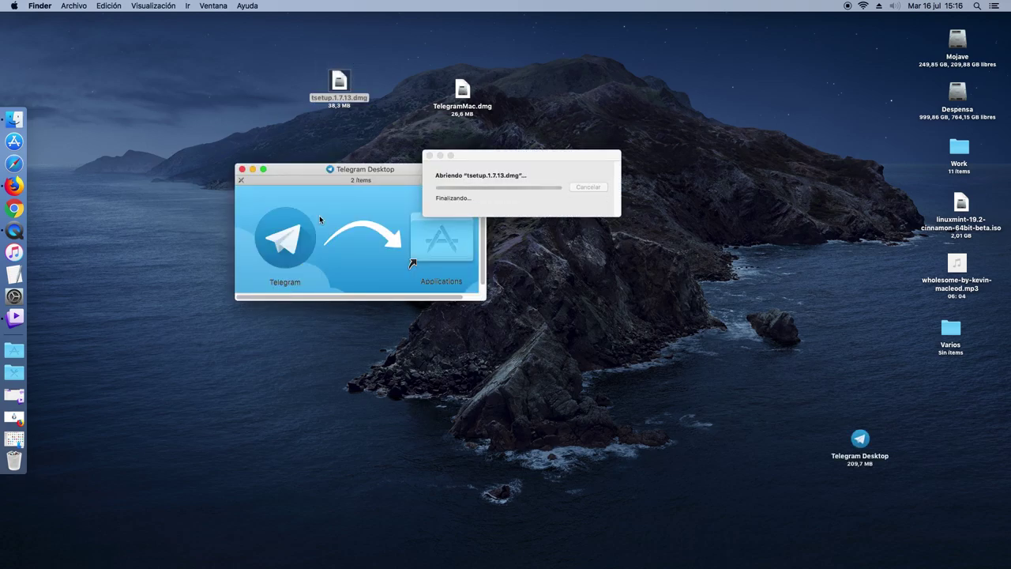
drag(485, 299, 551, 355)
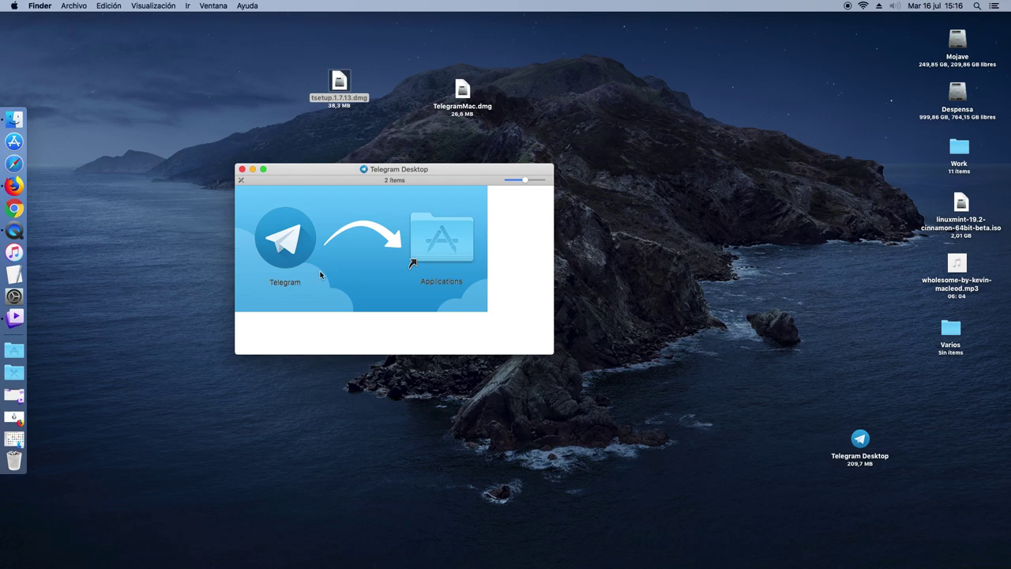
- Check the Aplicaciones folder, minimize it, and copy Telegram from the Telegram Desktop disk image into Applications
click(285, 251)
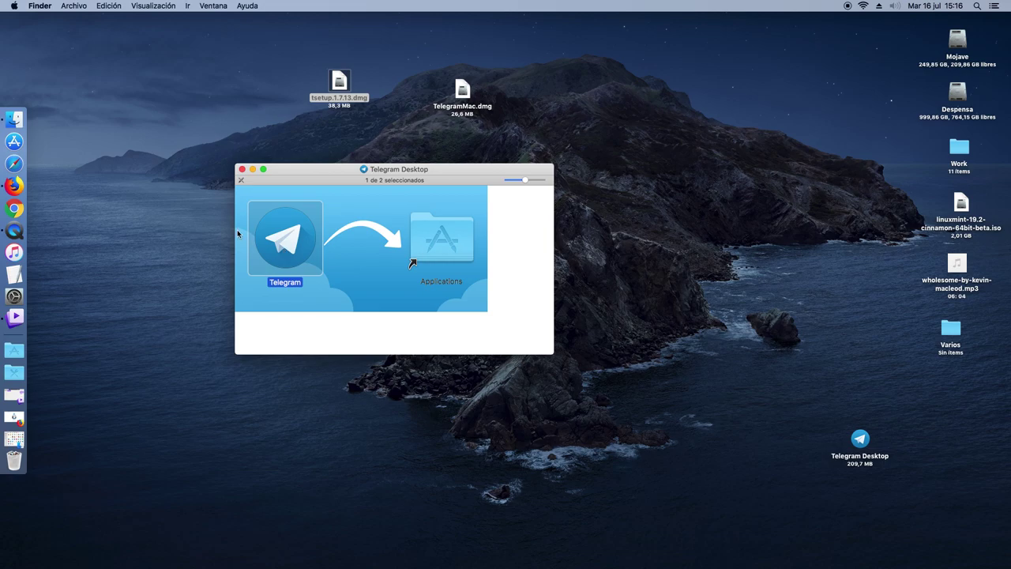
drag(295, 169, 291, 179)
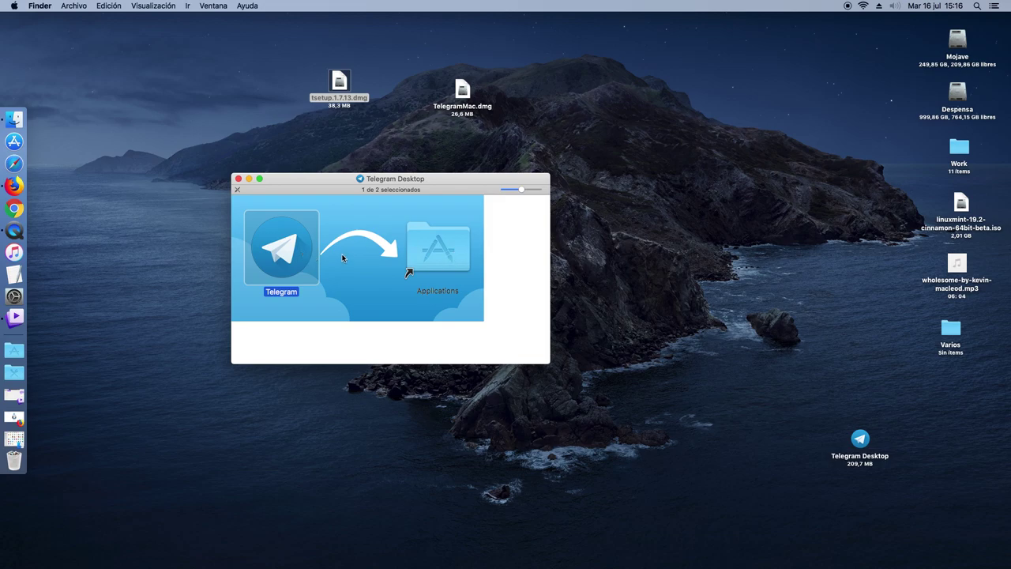
click(24, 439)
drag(310, 71, 508, 112)
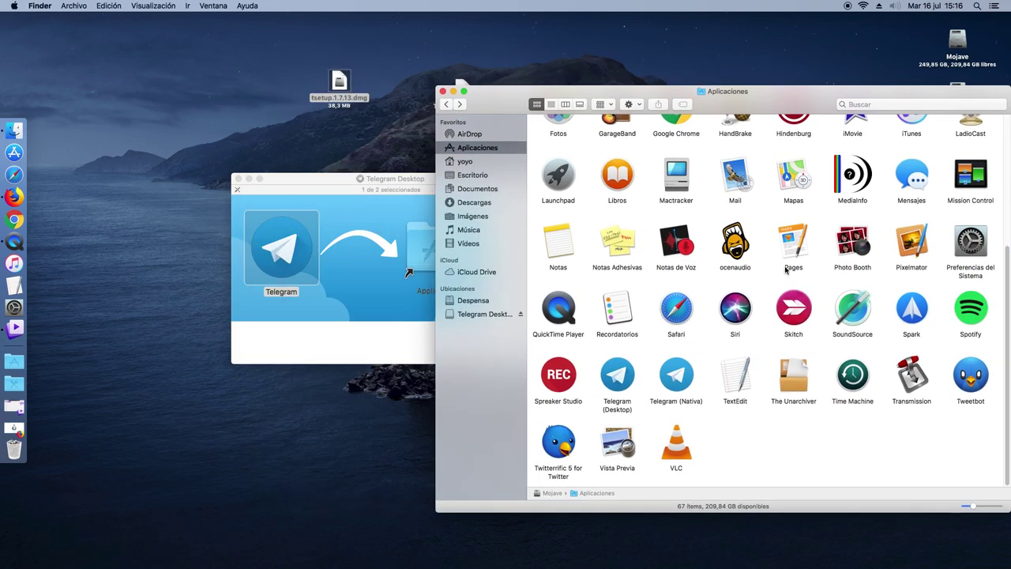
click(453, 94)
drag(286, 257, 443, 258)
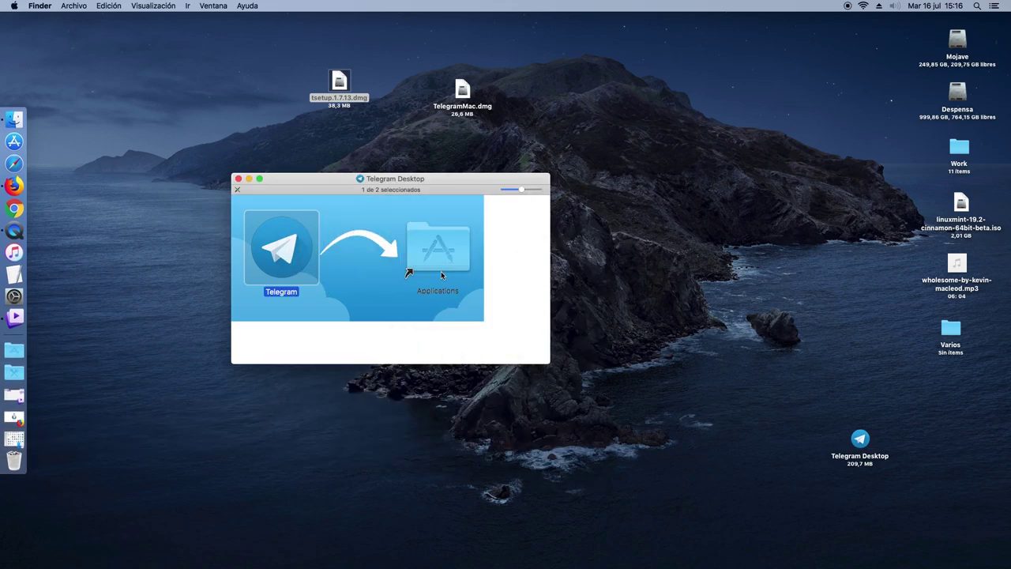
drag(330, 179, 344, 141)
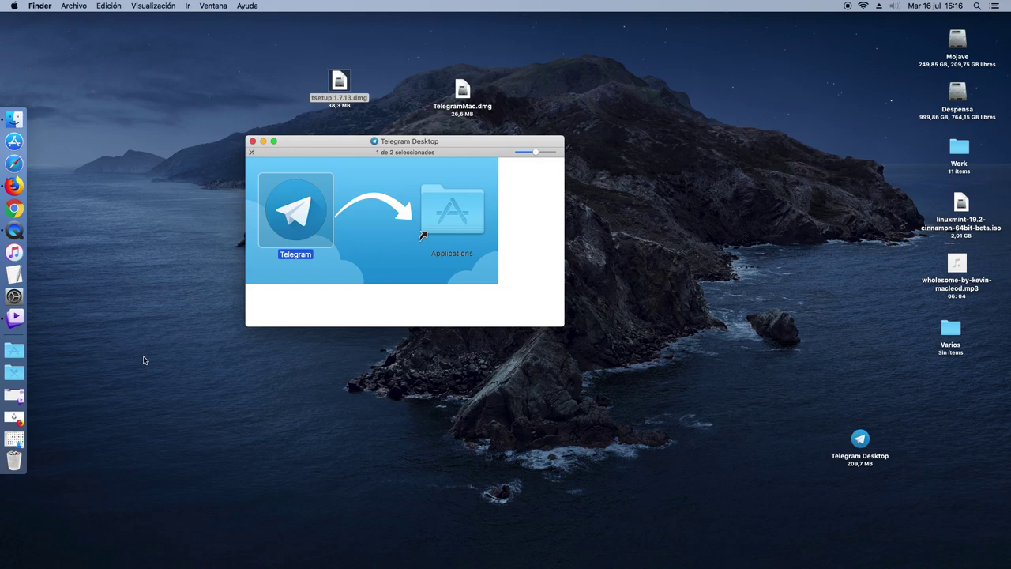
- Show the Aplicaciones folder again and compare the Telegram copy with Telegram (Desktop) and Telegram (Nativa)
click(861, 444)
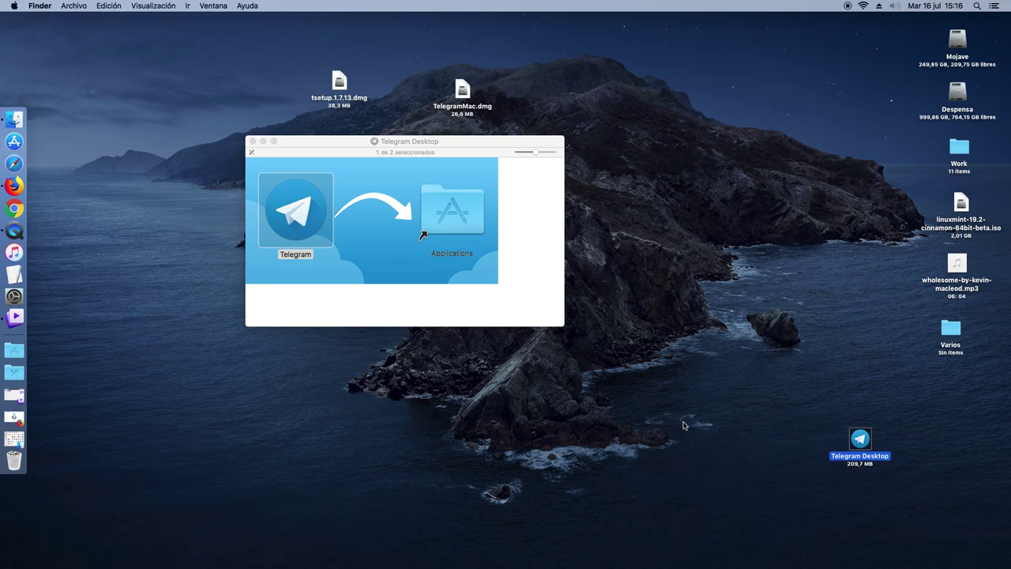
click(16, 438)
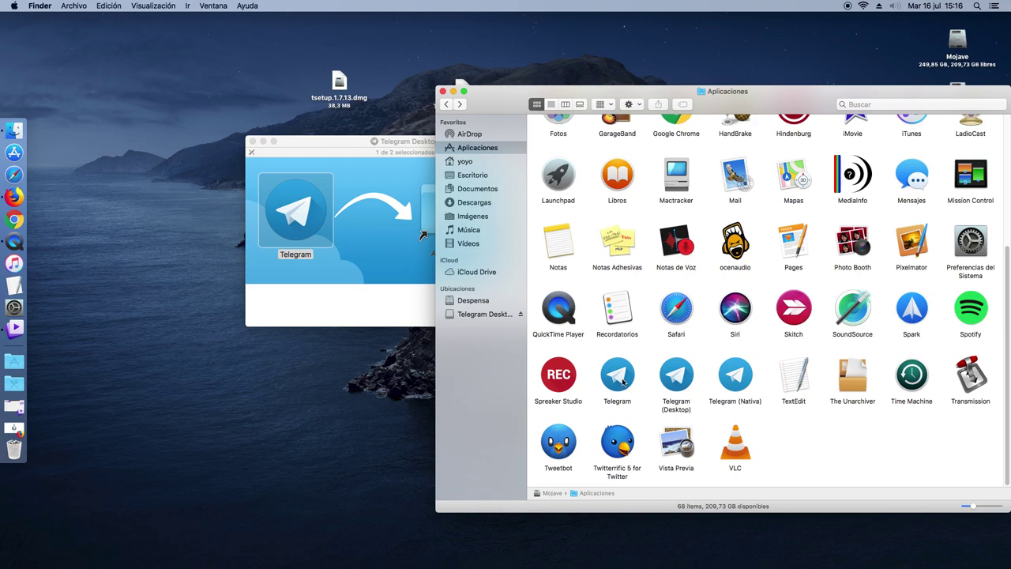
click(690, 377)
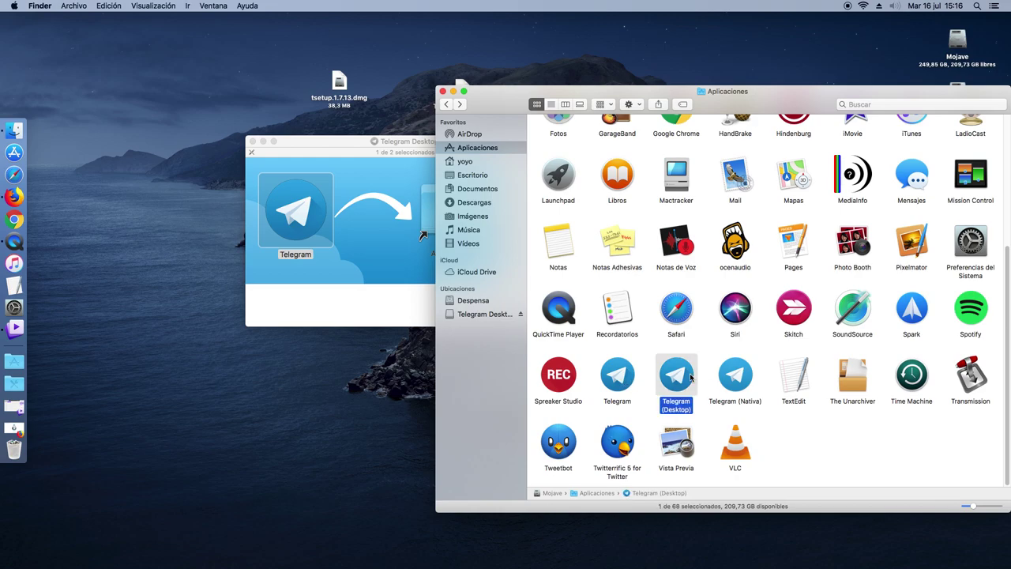
click(734, 377)
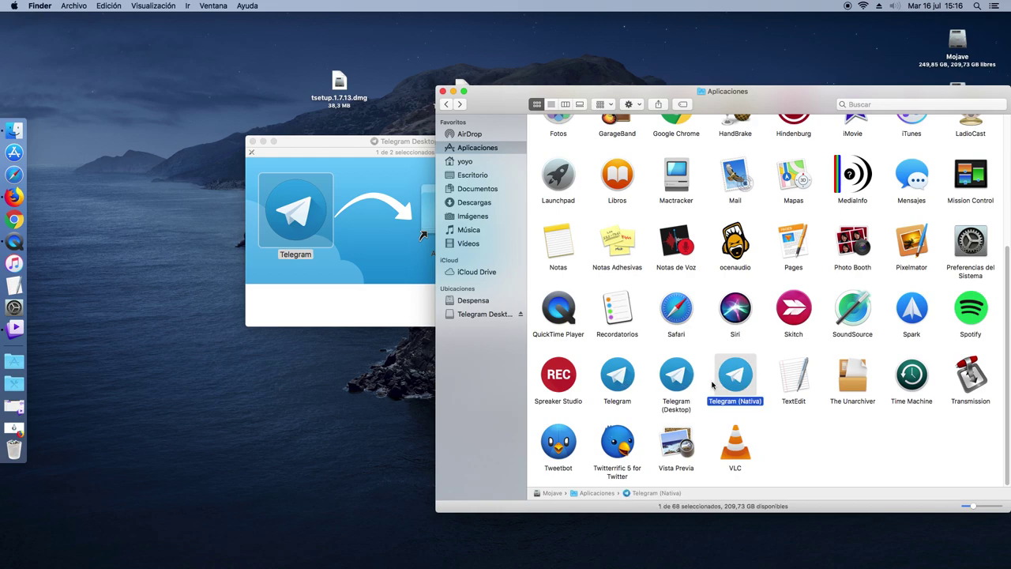
click(624, 381)
click(676, 379)
drag(758, 415, 672, 377)
click(759, 417)
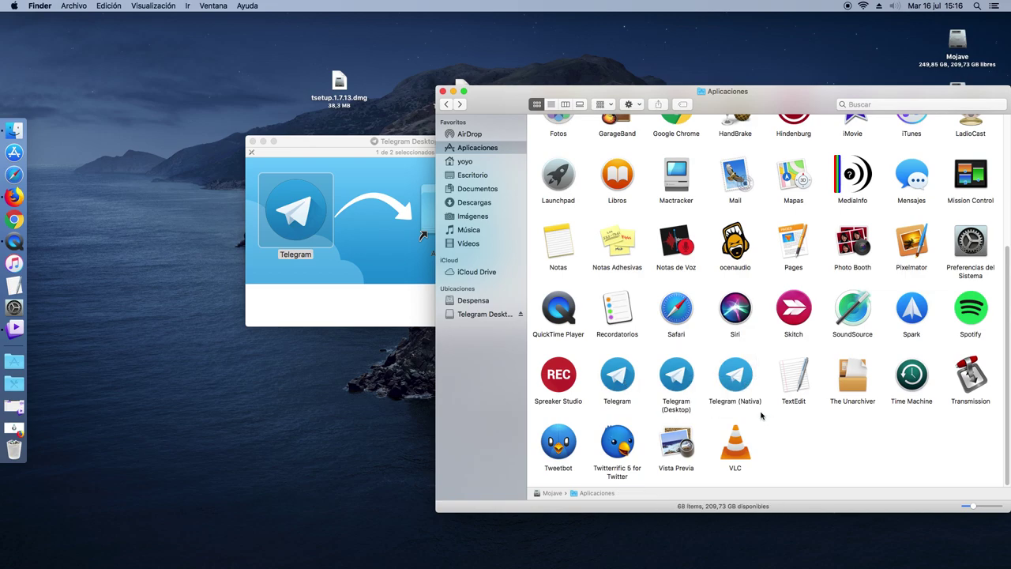
- Rename the newly copied Telegram app in Aplicaciones as Telegram (Prueba 1)
click(627, 381)
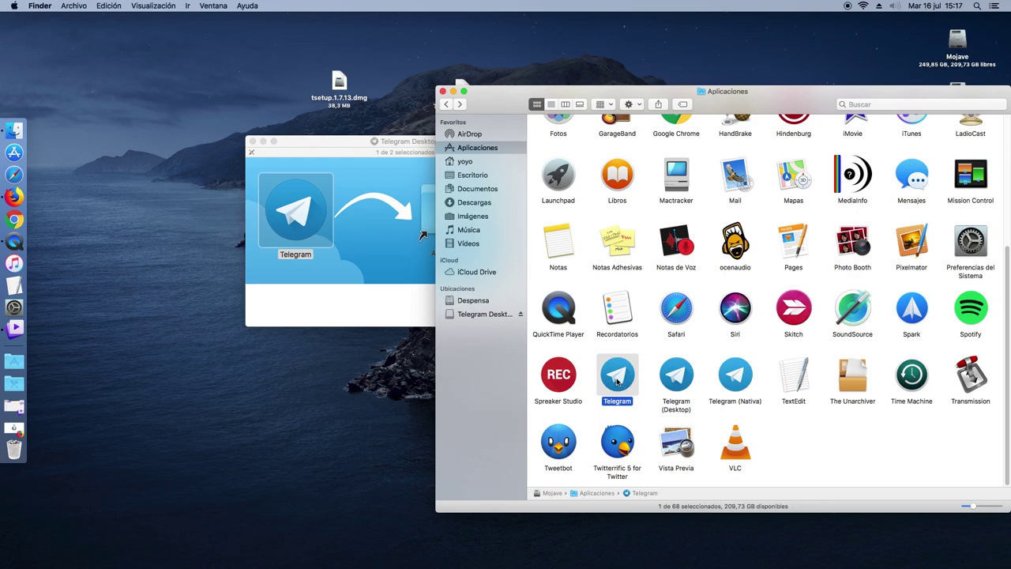
click(625, 409)
click(624, 406)
click(630, 402)
text(()
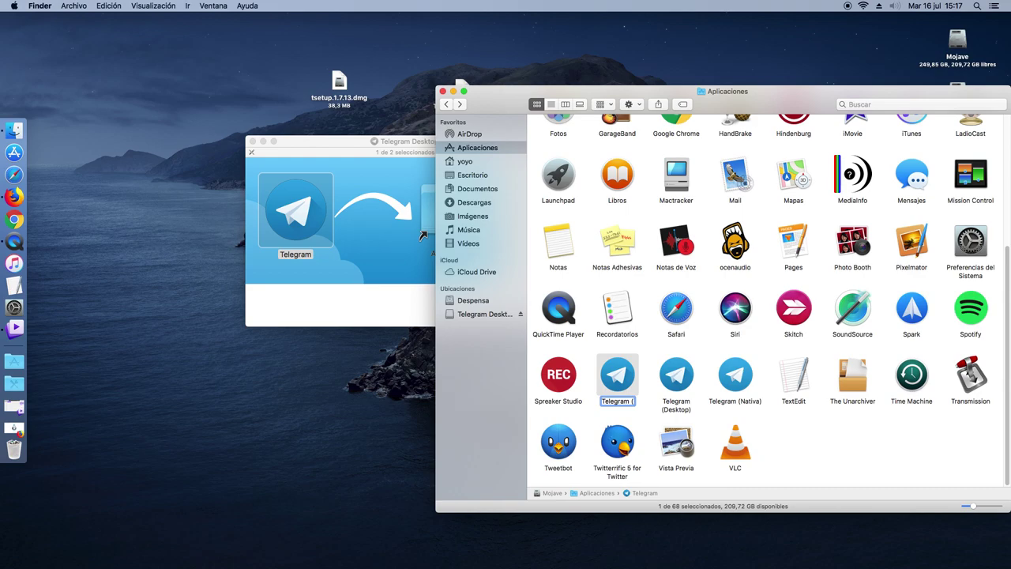
text(Prueba 1)
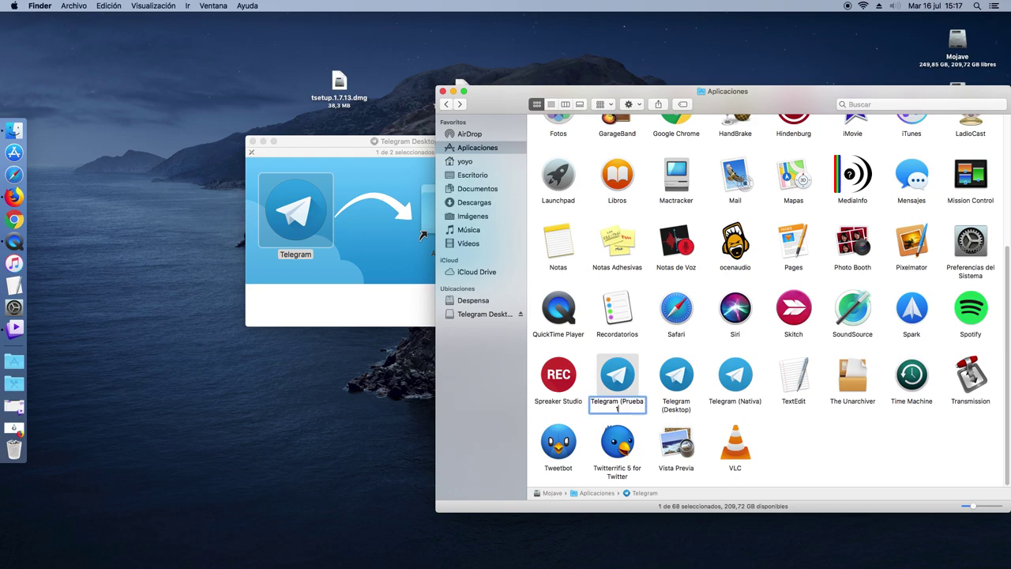
click(777, 431)
click(734, 381)
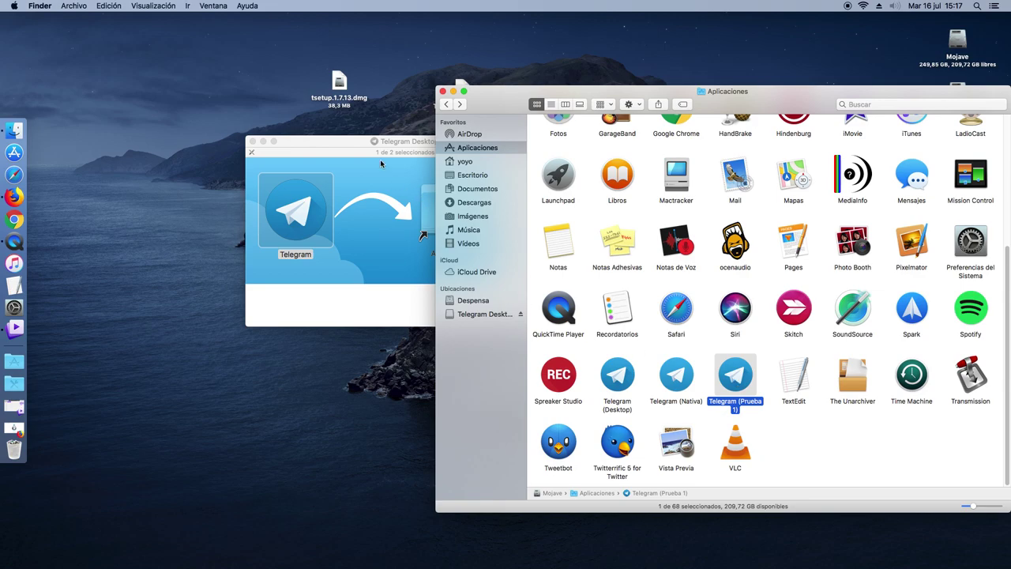
- Clear the Telegram Desktop and Aplicaciones windows off the desktop, minimizing Aplicaciones, and eject the Telegram Desktop volume
click(395, 184)
click(231, 144)
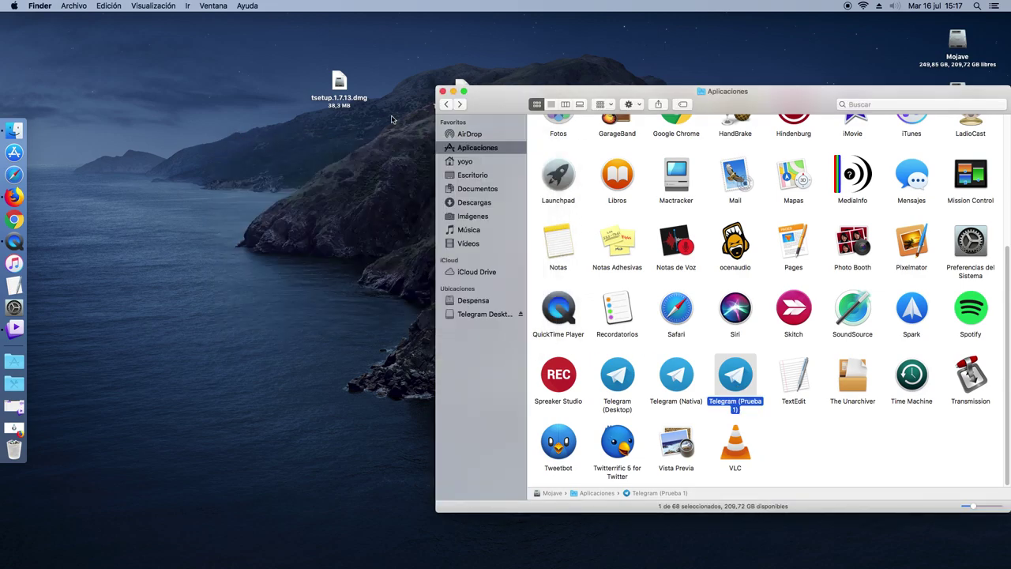
click(452, 91)
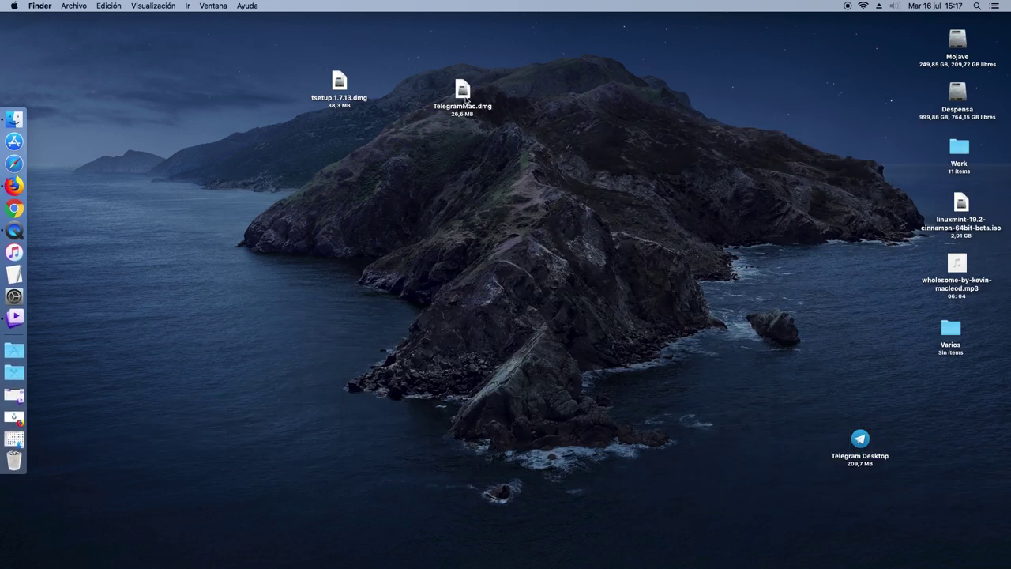
click(858, 439)
right_click(860, 439)
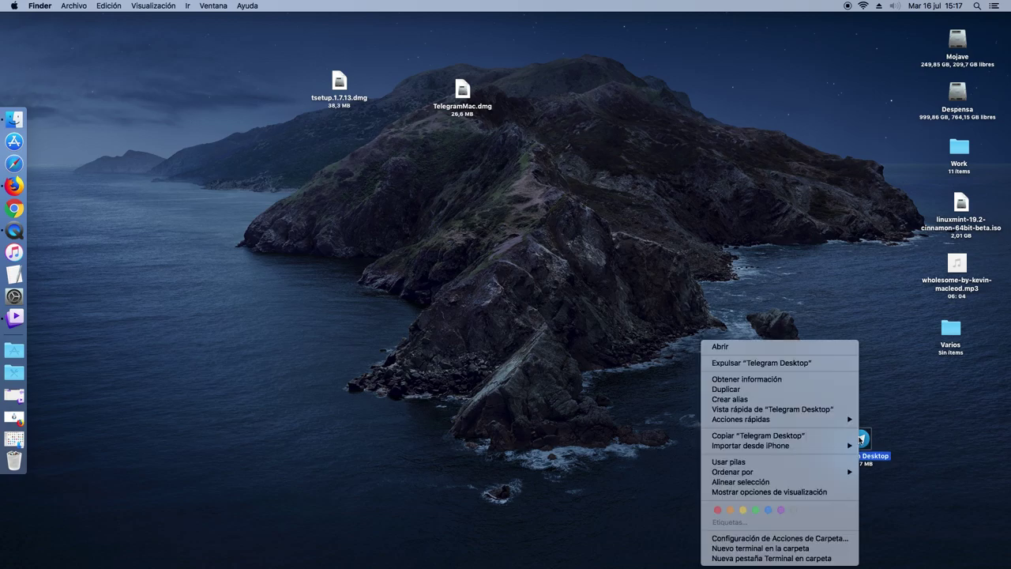
click(305, 240)
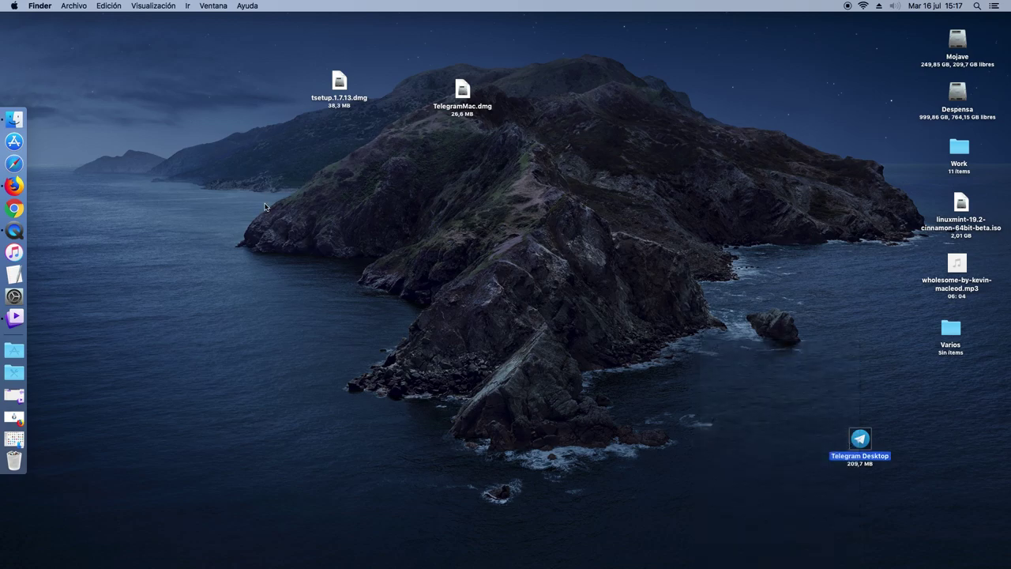
- Open the disk image TelegramMac.dmg in an enlarged window and copy its Telegram app into Applications
click(464, 98)
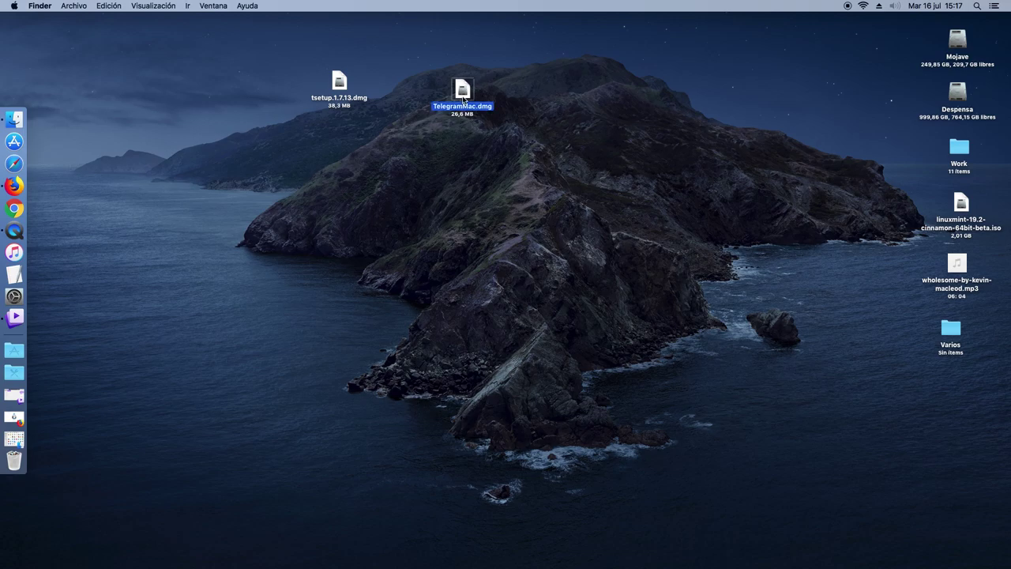
double_click(463, 97)
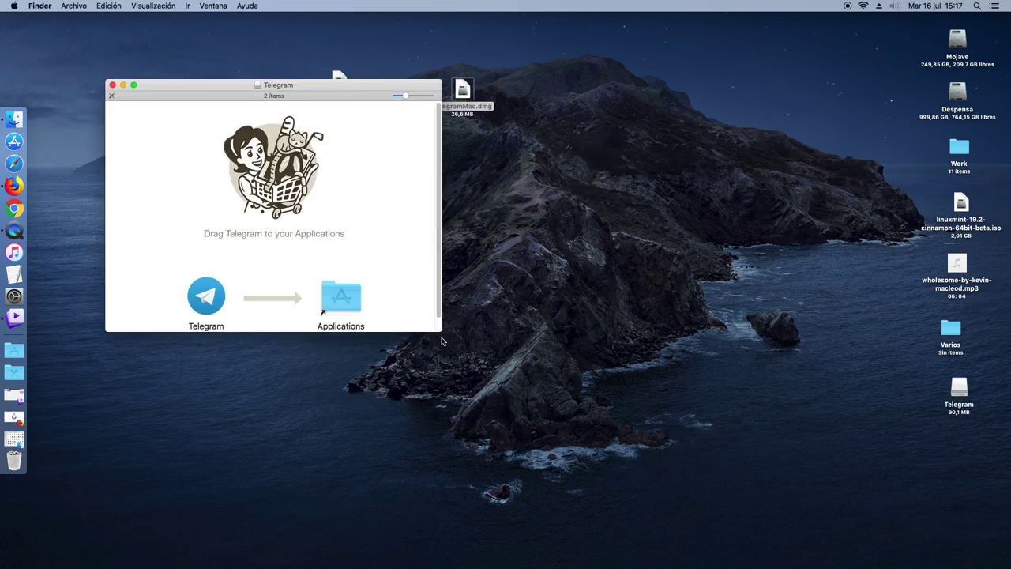
drag(441, 331, 518, 392)
drag(265, 87, 494, 78)
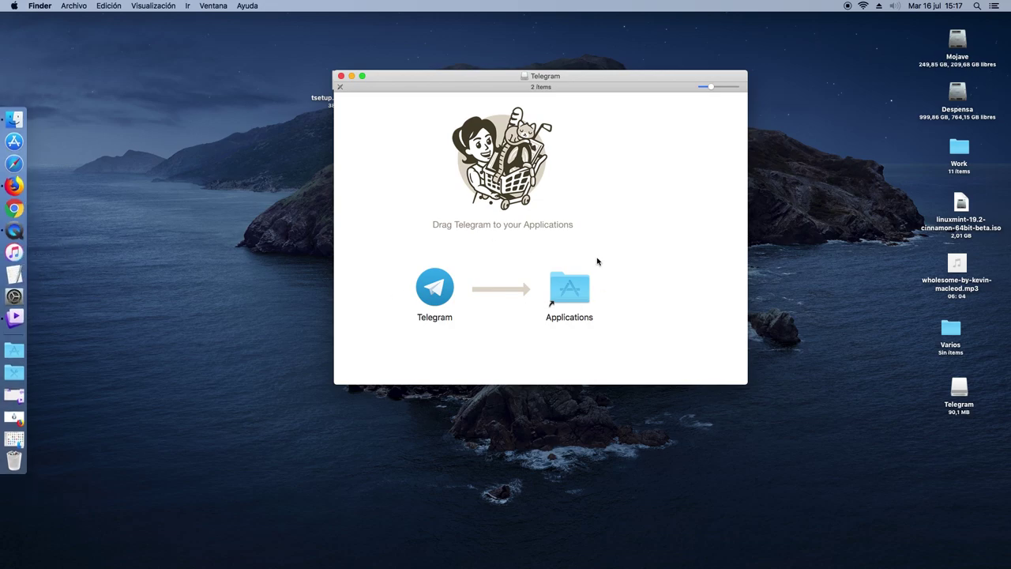
click(432, 292)
drag(432, 292, 561, 300)
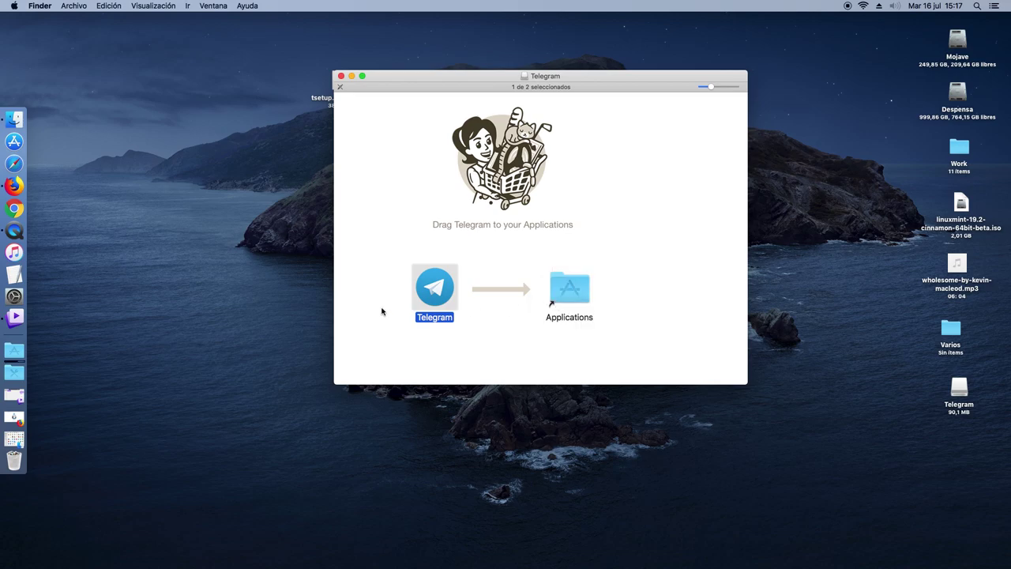
- Restore the Aplicaciones folder, center its window on the desktop and look over the installed Telegram apps
click(16, 436)
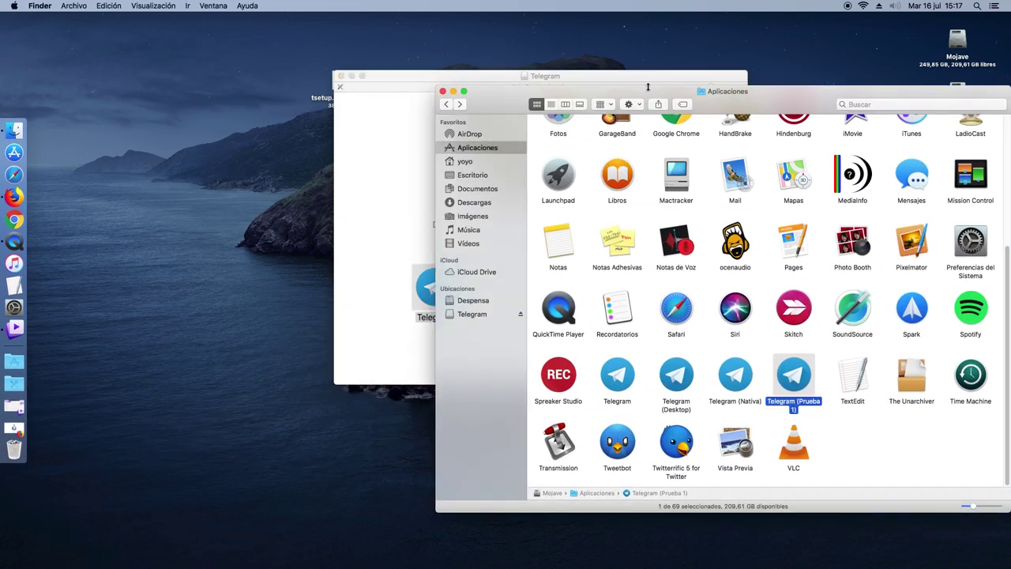
drag(541, 99, 386, 62)
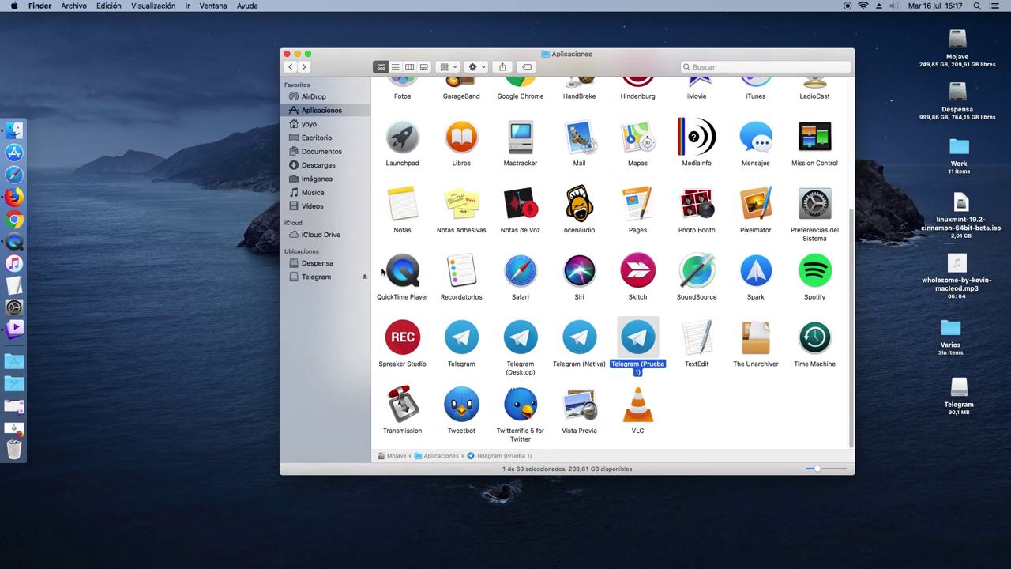
click(448, 321)
click(589, 345)
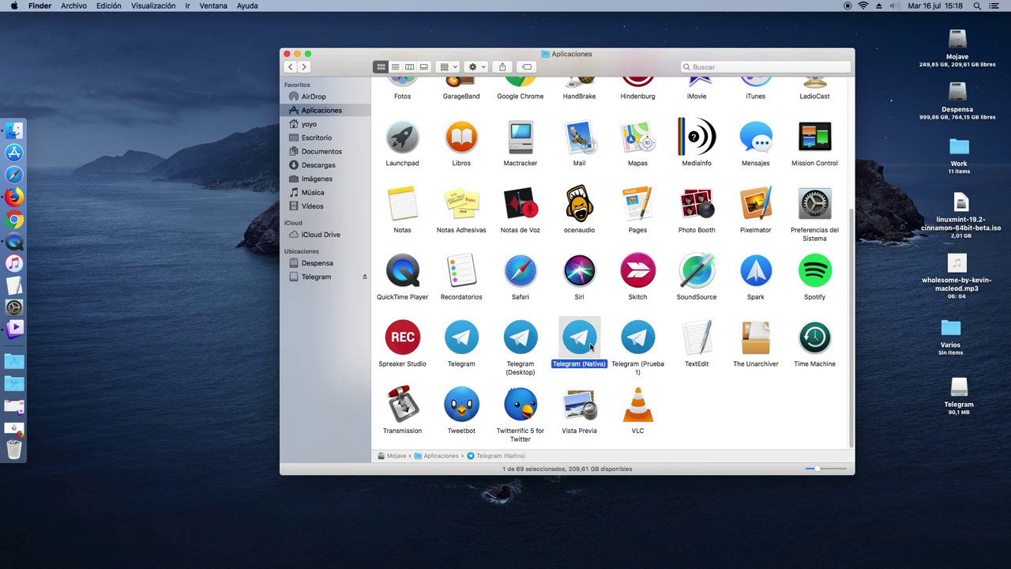
click(523, 345)
click(583, 345)
click(625, 348)
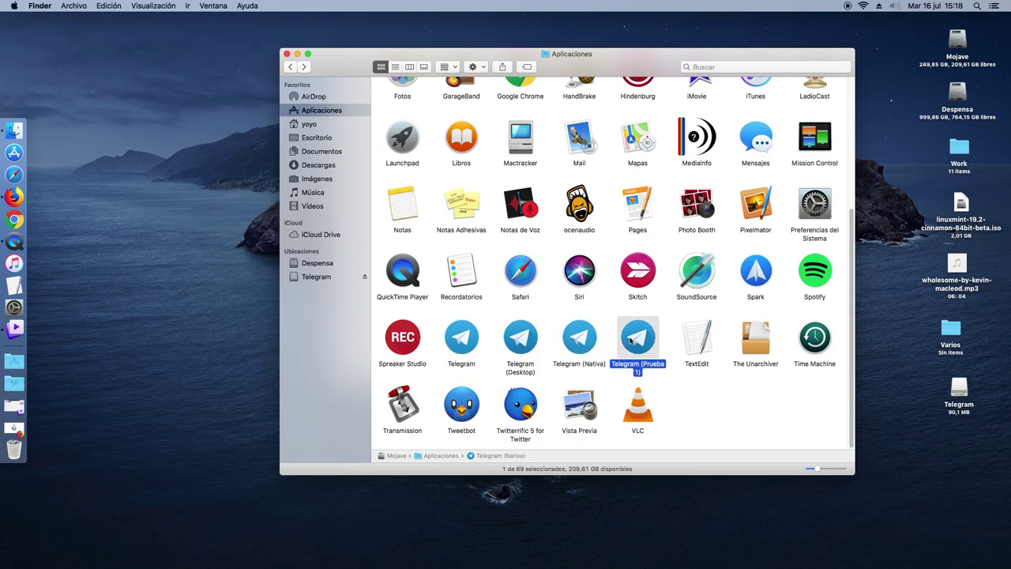
- Rename the native Telegram copy in Aplicaciones as Telegram (Prueba 2)
click(474, 343)
key(Return)
click(475, 363)
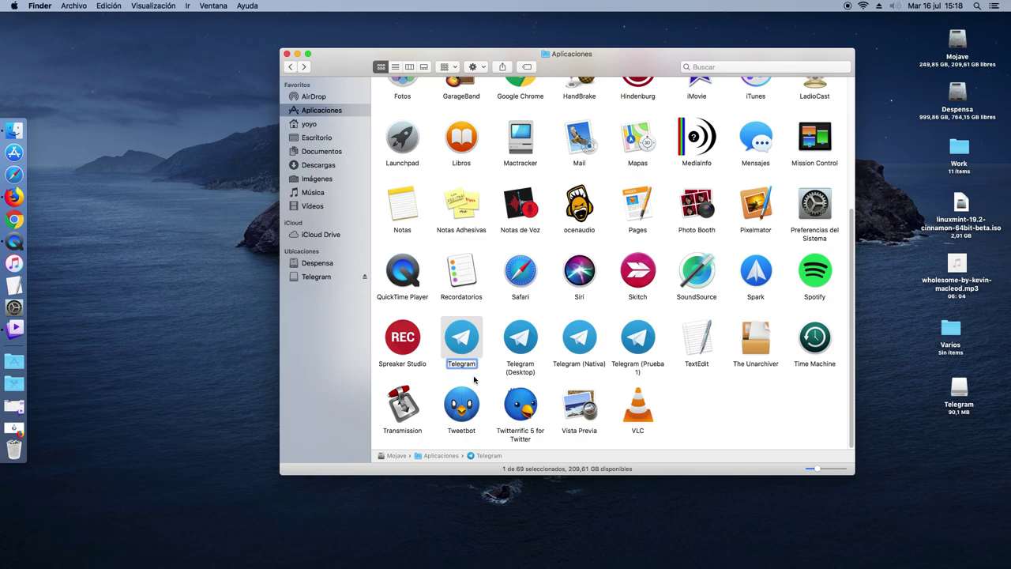
text(()
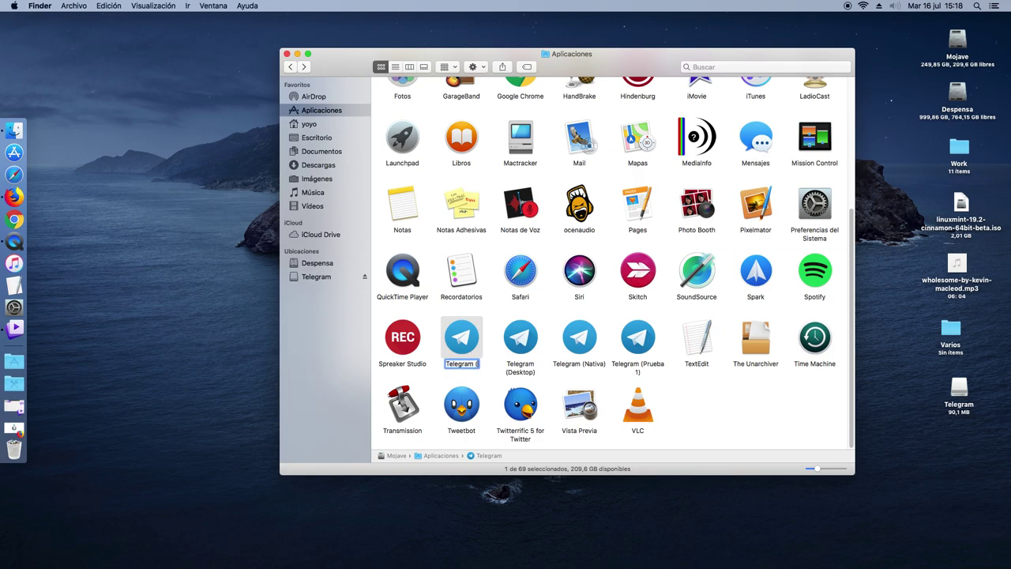
text(Prueba 2))
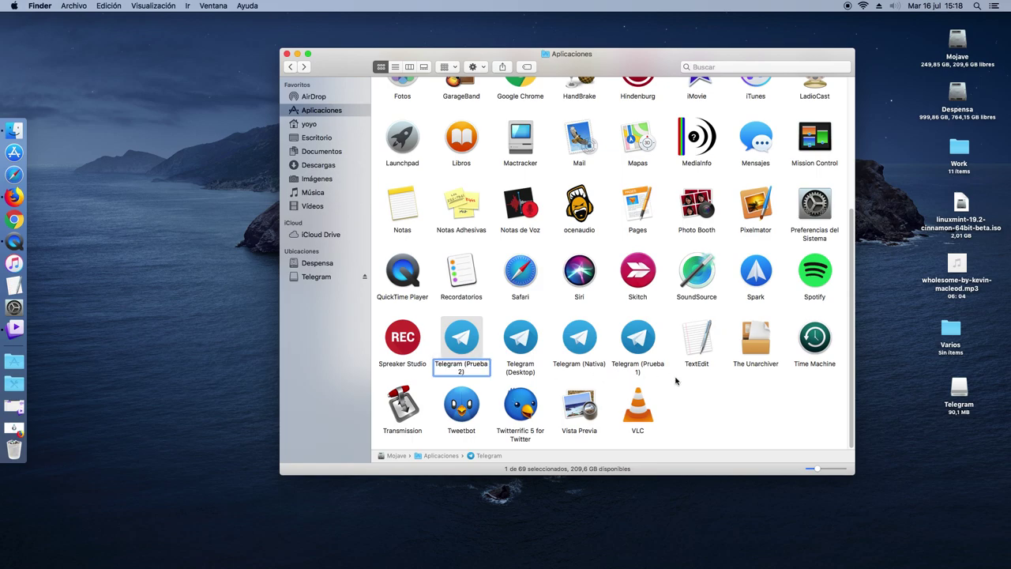
click(676, 382)
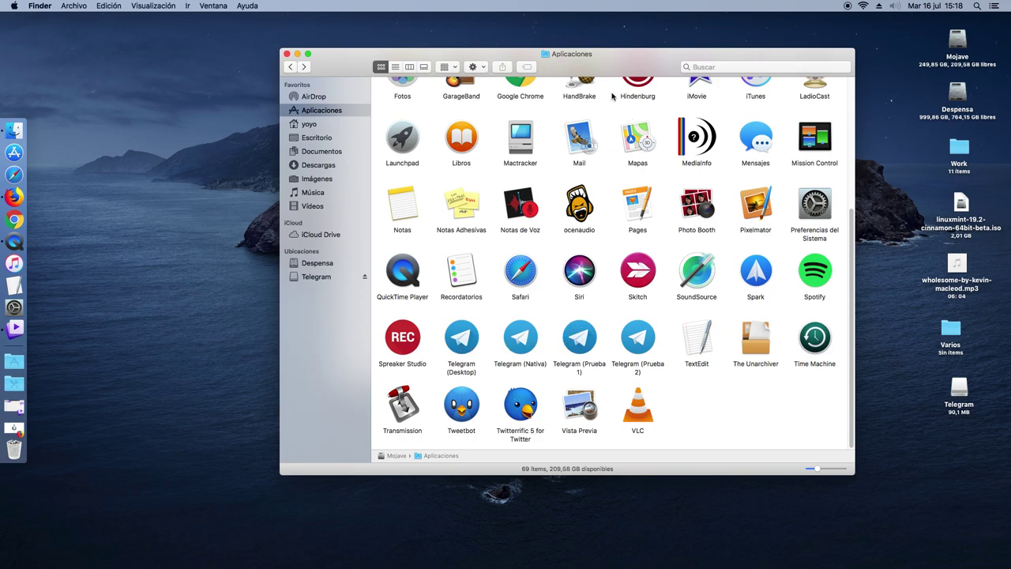
- Shift the Aplicaciones window aside to uncover the Telegram disk image window and bring that window to the front
drag(614, 53, 571, 54)
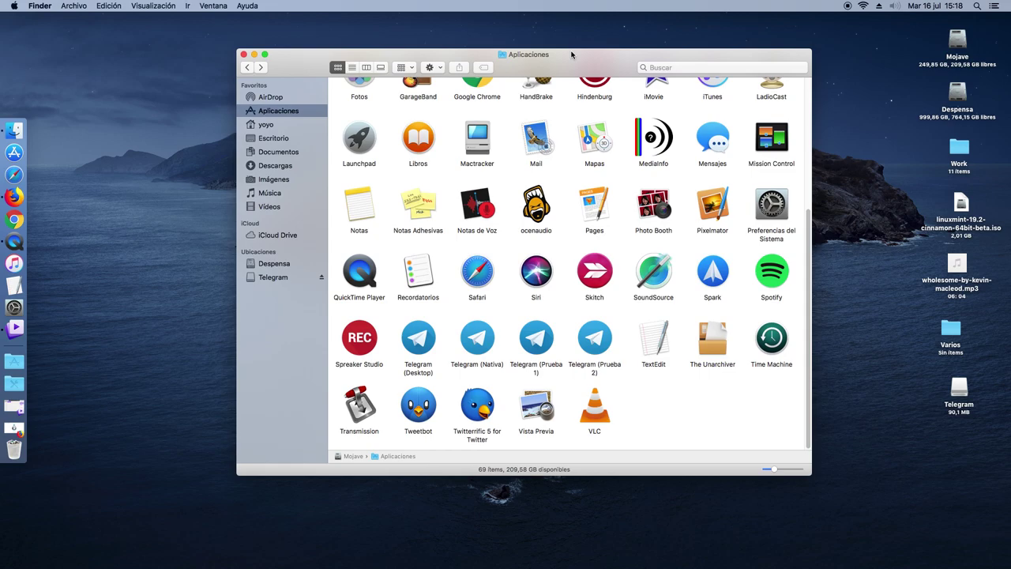
drag(571, 54, 378, 39)
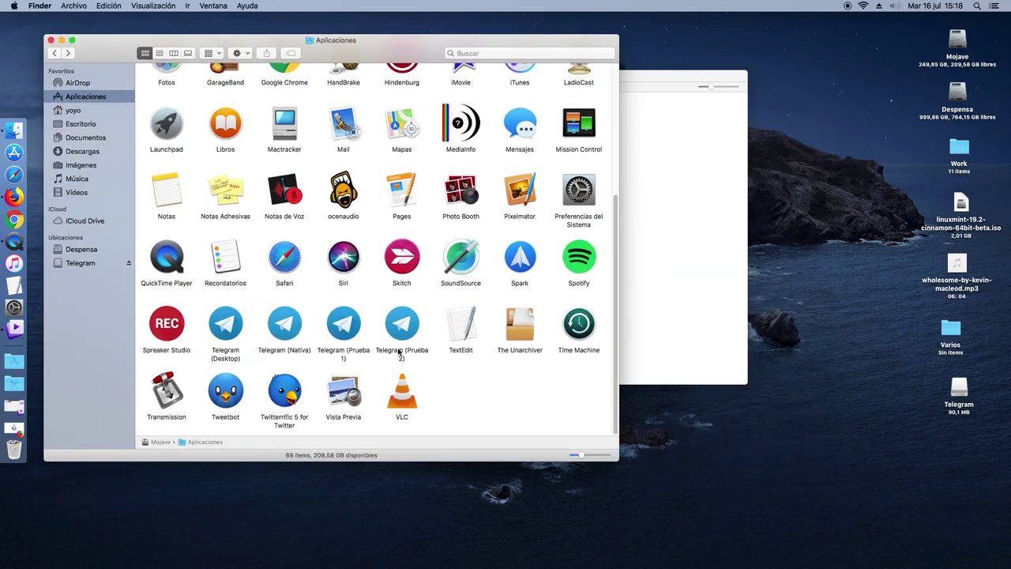
click(351, 326)
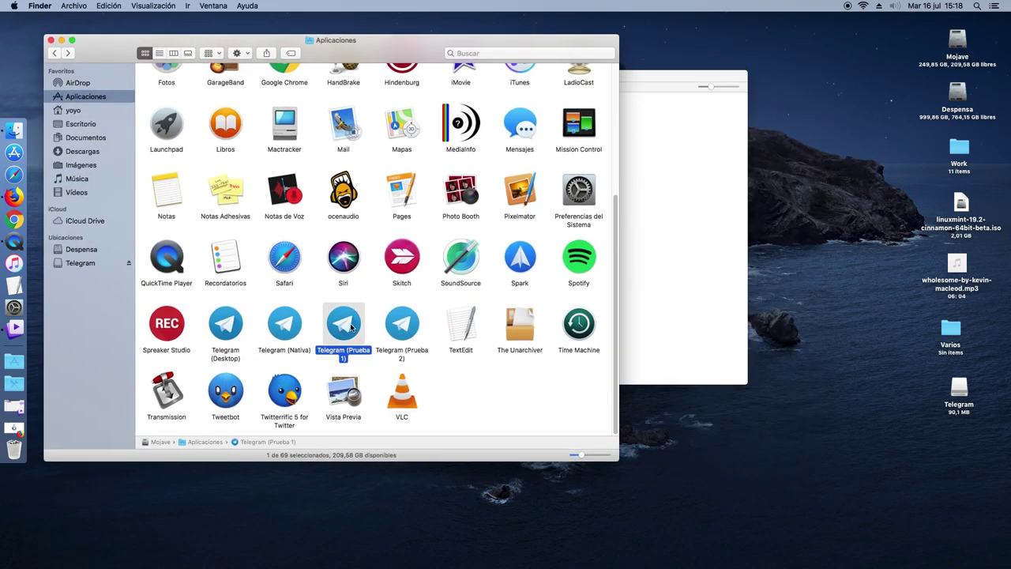
click(394, 329)
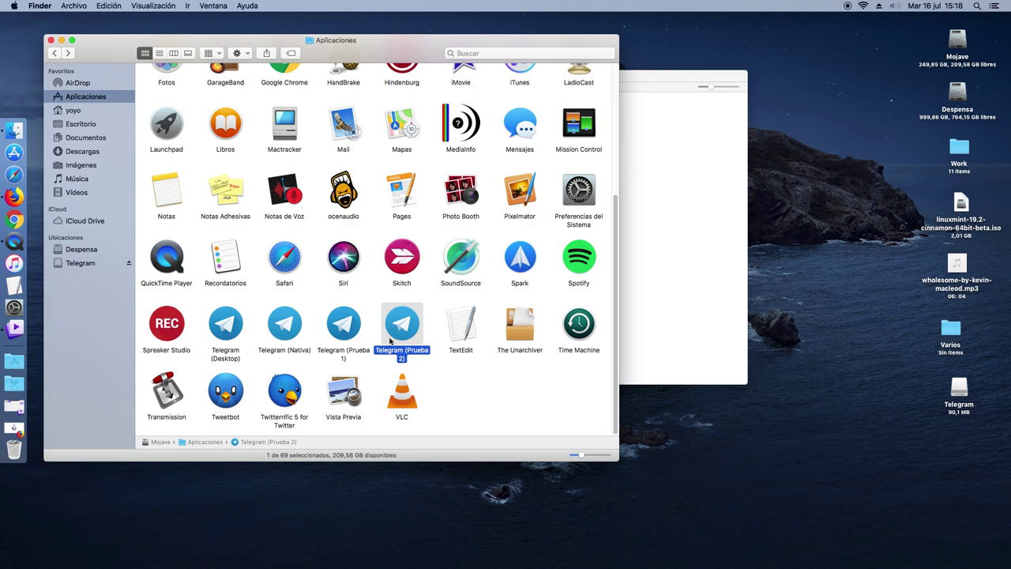
click(347, 327)
click(388, 330)
click(646, 328)
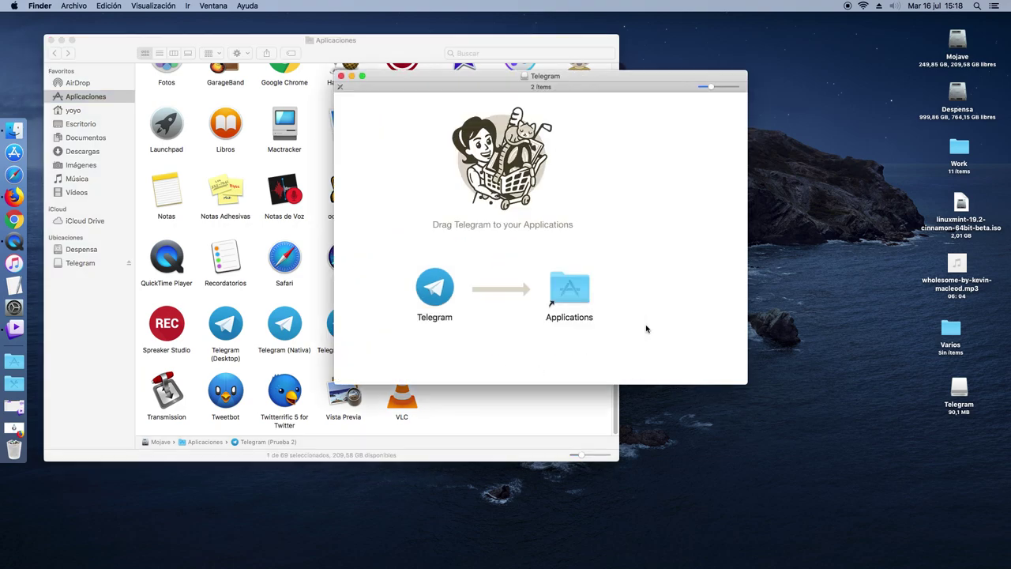
- Close the Telegram disk image window, eject the Telegram volume and move the Aplicaciones window to the middle of the desktop
click(341, 76)
click(958, 387)
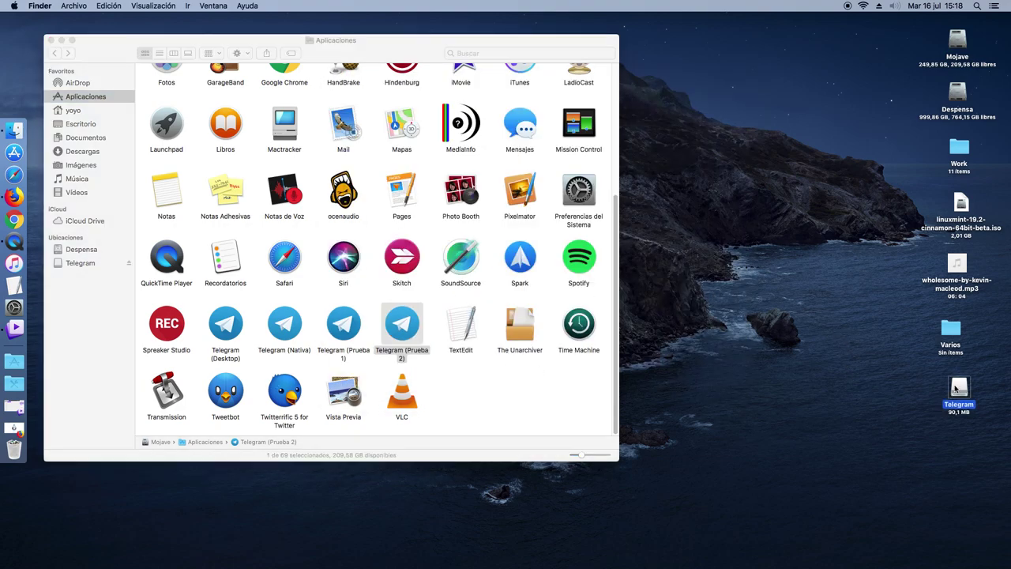
right_click(957, 387)
click(841, 362)
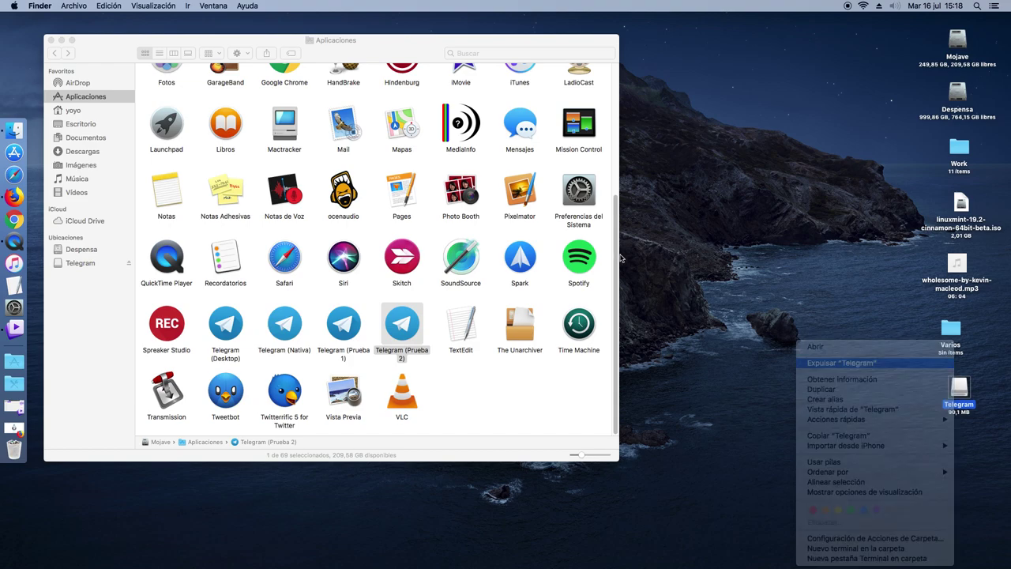
drag(360, 50, 503, 72)
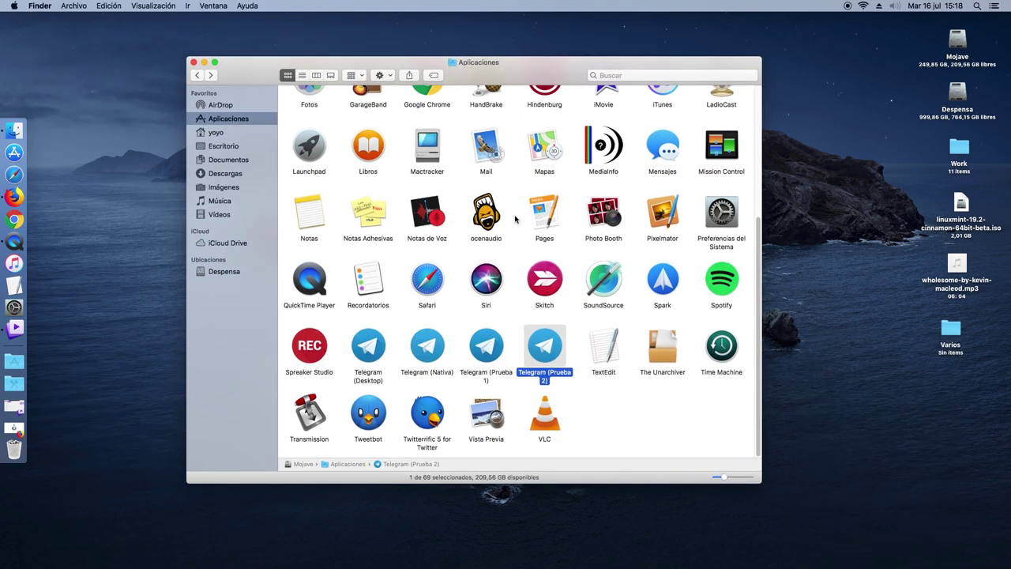
click(595, 404)
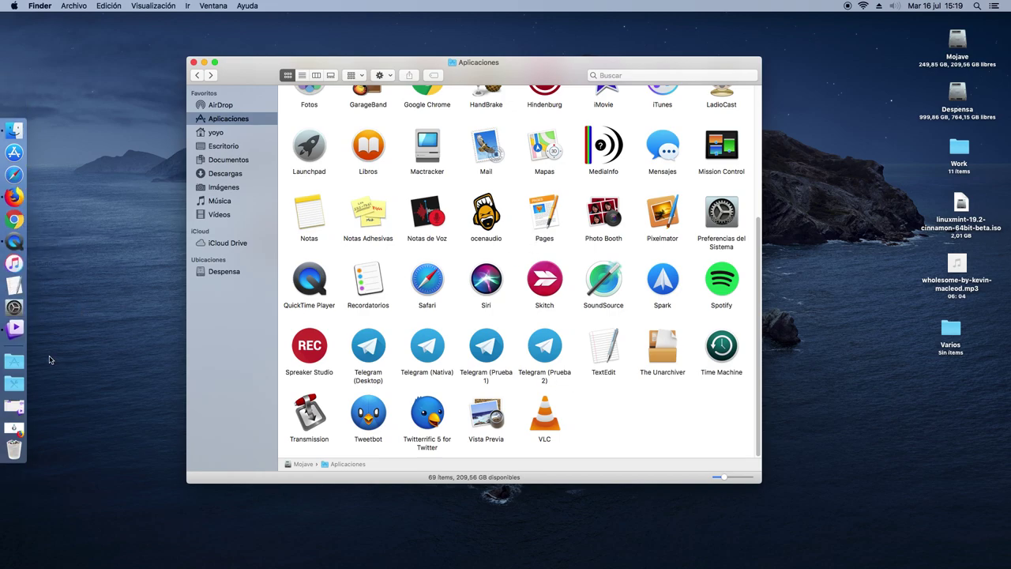
- Open AppCleaner, shrink its window and arrange it side by side with the Aplicaciones window
click(15, 361)
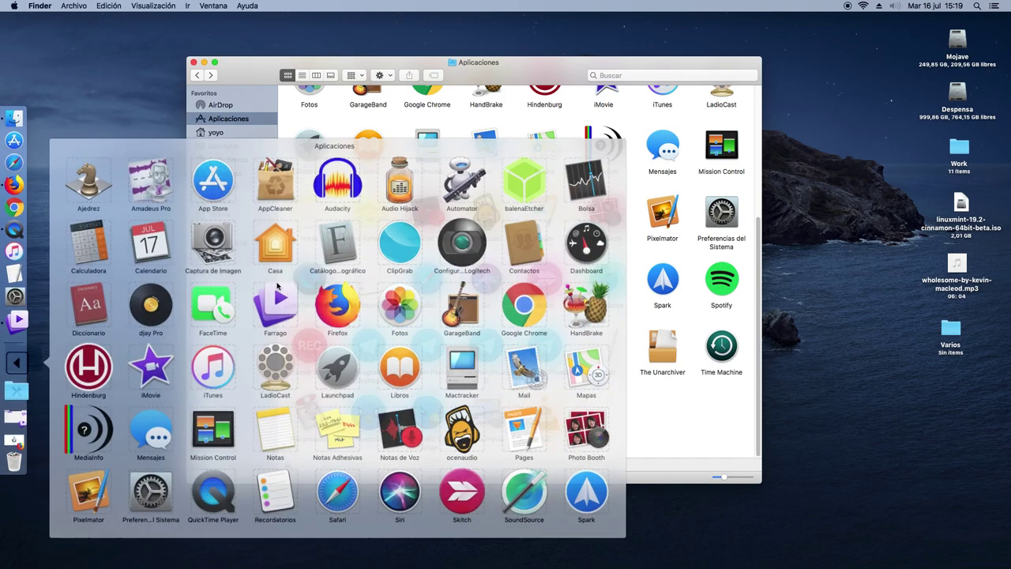
click(269, 183)
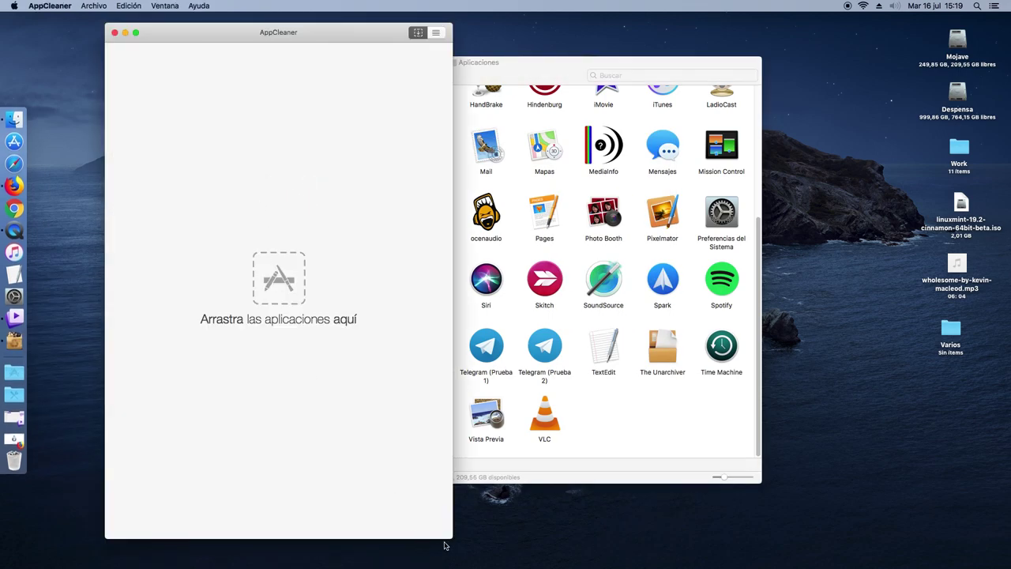
drag(451, 538, 409, 462)
click(611, 452)
drag(482, 56, 685, 53)
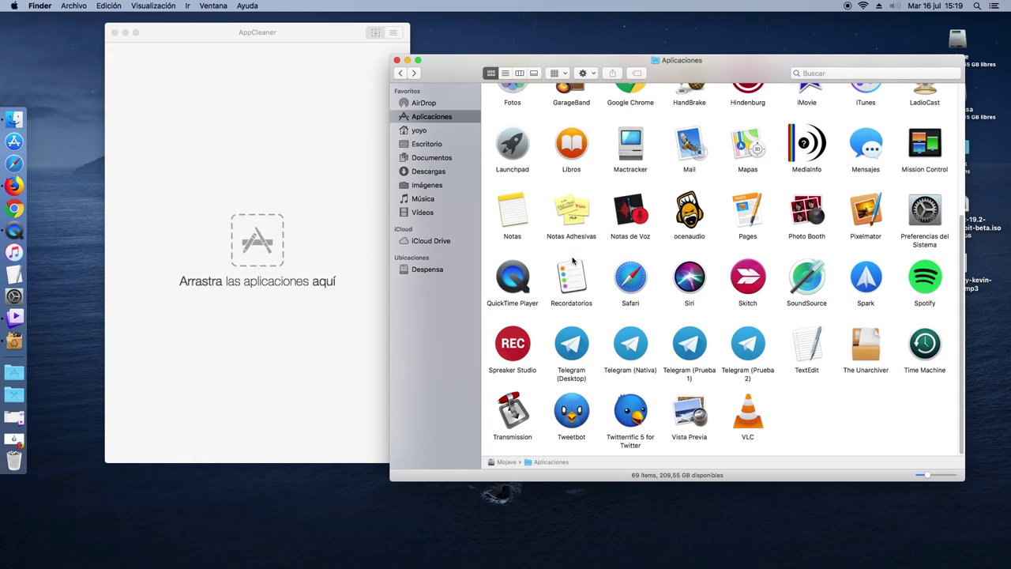
drag(257, 28, 230, 35)
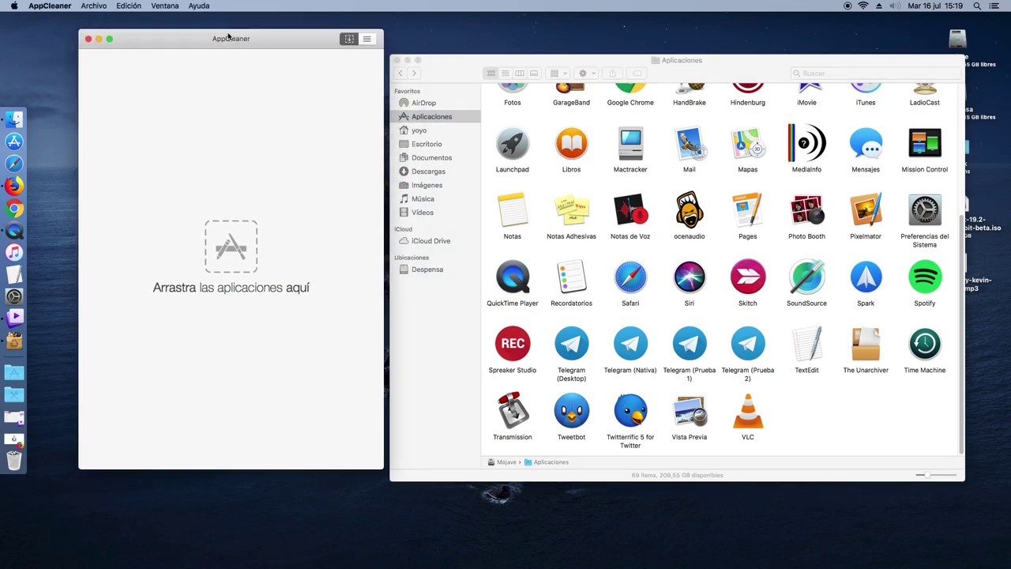
- Uninstall Telegram (Prueba 1) through AppCleaner with all its associated files, also including the unmarked com.tdesktop.Telegram folder
mouse_move(689, 348)
mouse_down()
mouse_move(332, 436)
mouse_move(18, 461)
mouse_move(837, 427)
mouse_move(690, 360)
mouse_up()
click(801, 405)
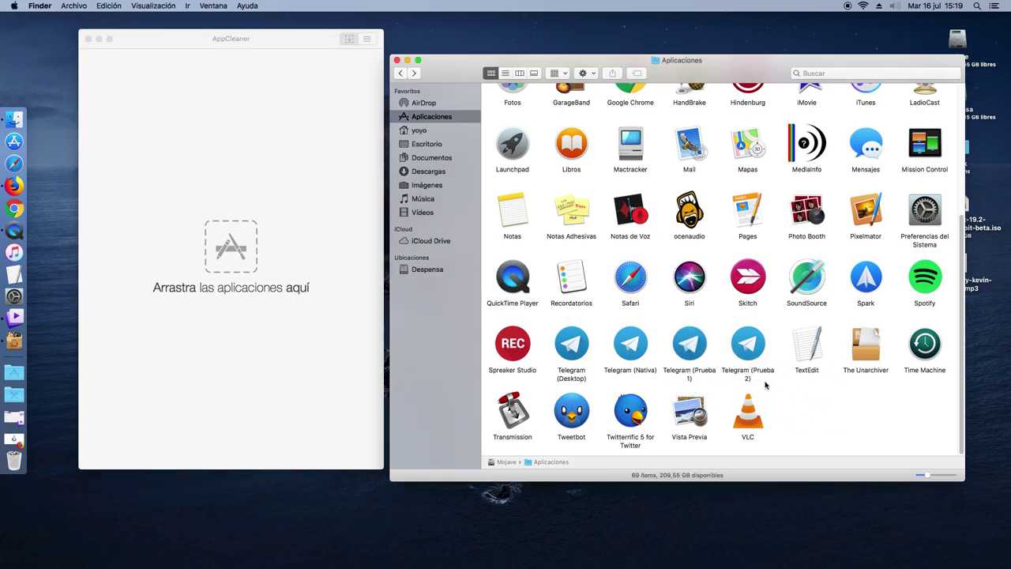
drag(700, 352, 248, 261)
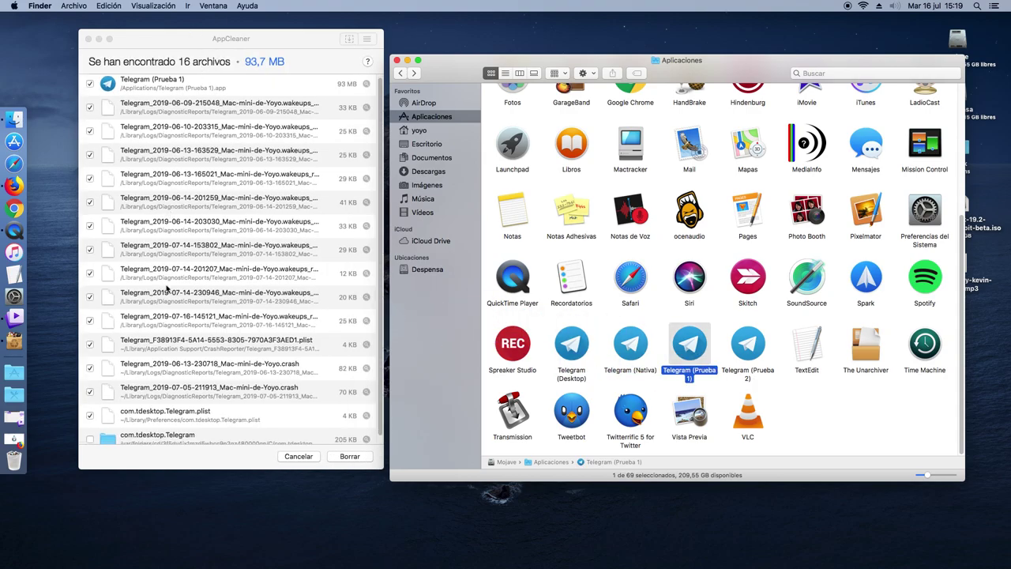
scroll(166, 289, down, 1)
click(89, 434)
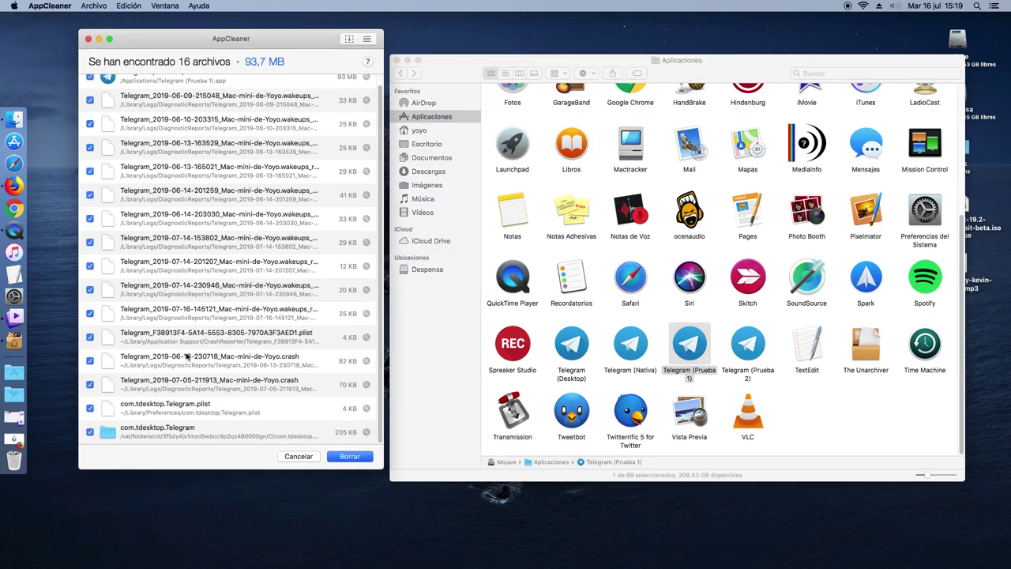
scroll(189, 358, up, 1)
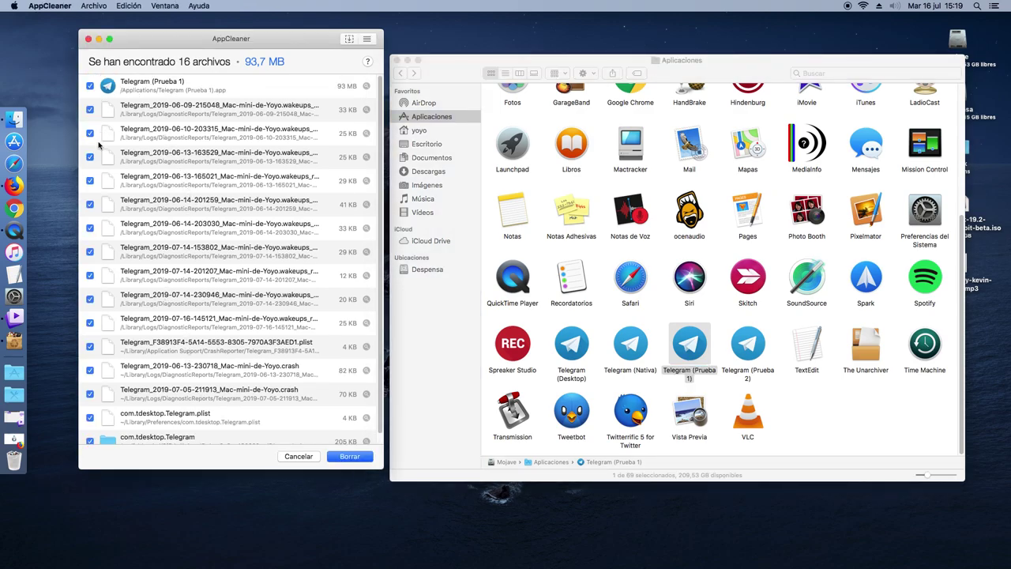
scroll(134, 316, down, 1)
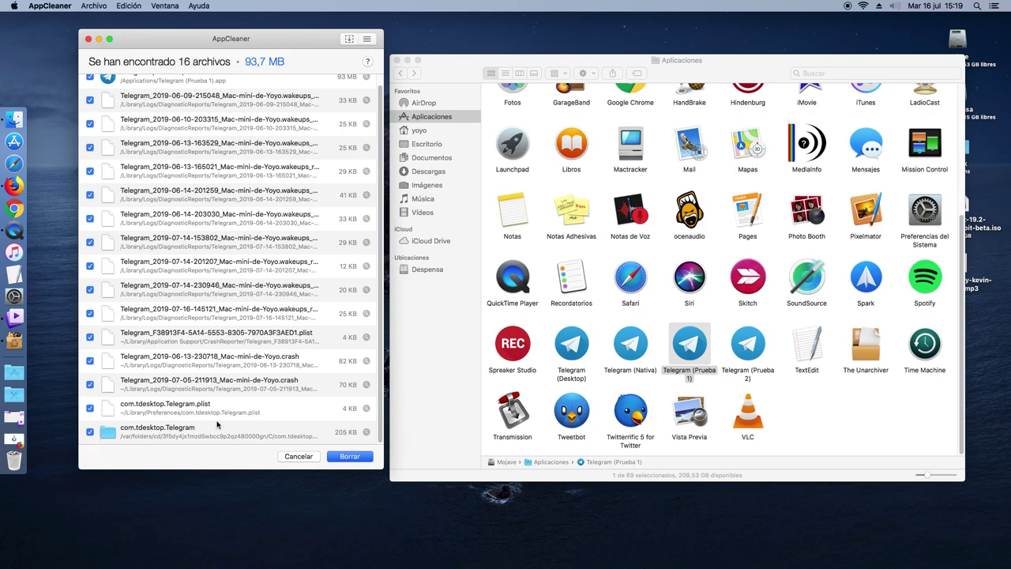
click(361, 460)
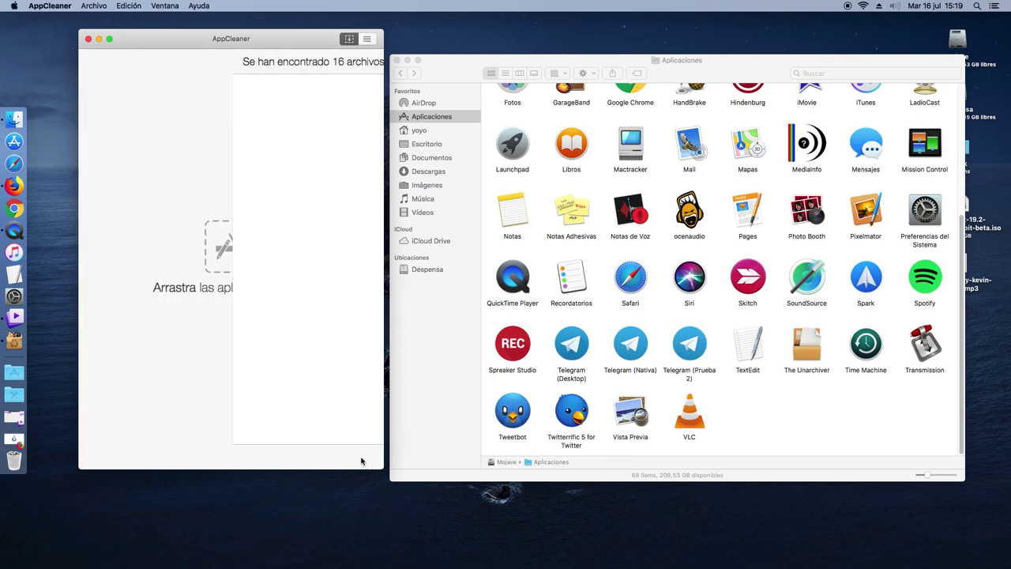
- Uninstall Telegram (Prueba 2) through AppCleaner, also including the org.sparkle-project.Sparkle.Autoupdate and second ru.keepcoder.Telegram folders, and close AppCleaner
click(687, 357)
drag(697, 349, 214, 246)
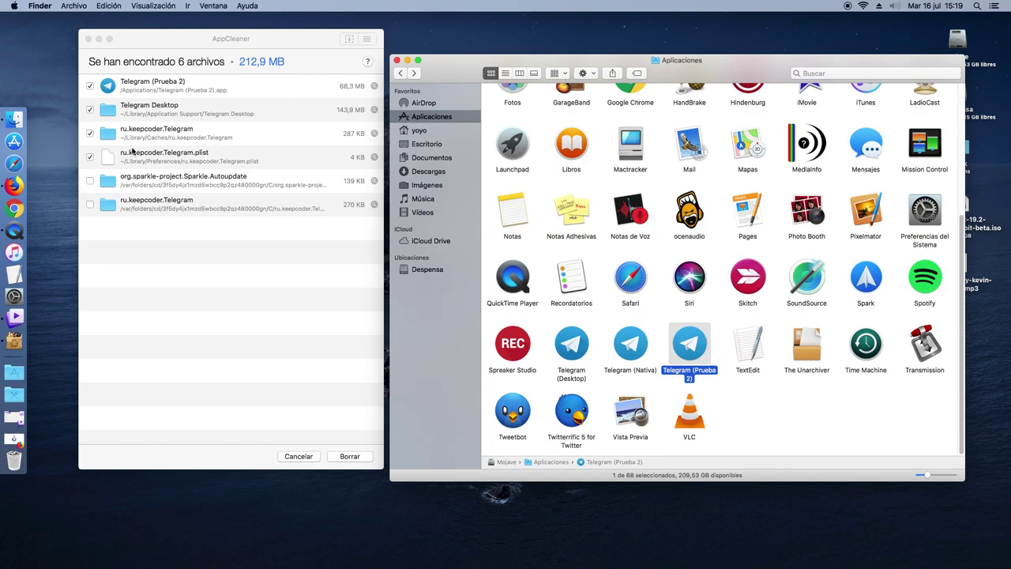
click(91, 181)
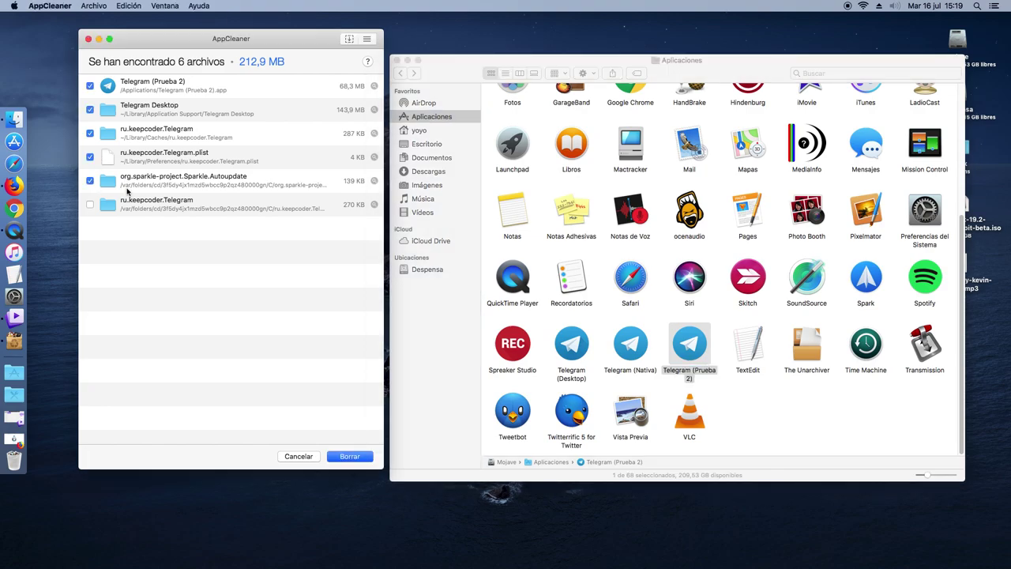
click(91, 207)
click(357, 457)
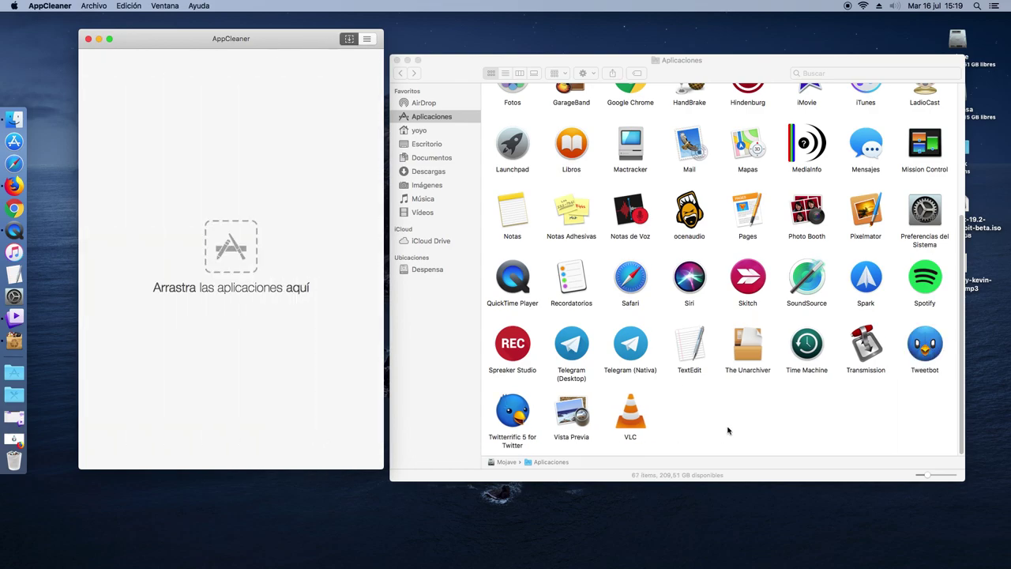
click(88, 39)
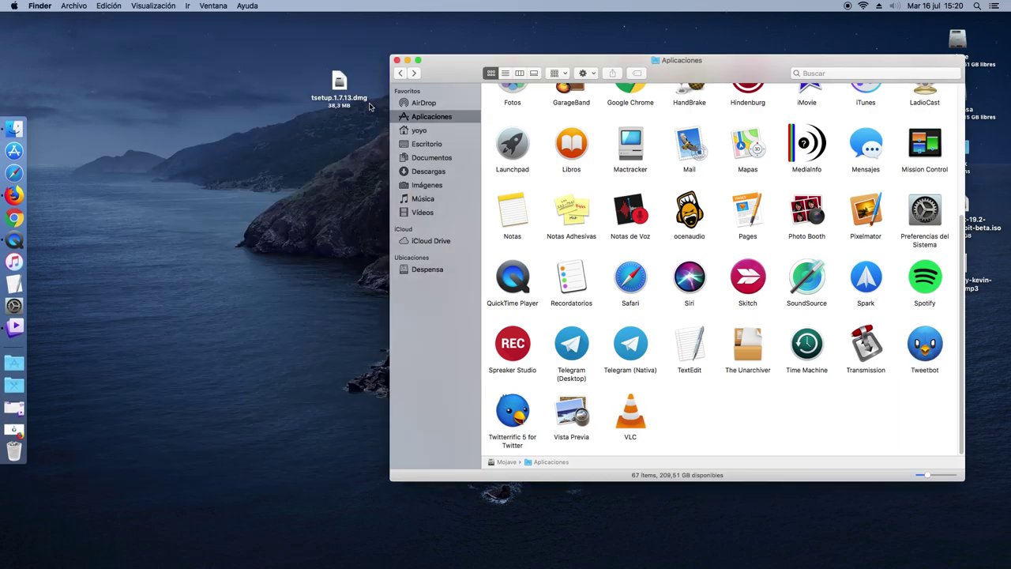
- Recenter the Aplicaciones window, point out Telegram (Desktop) and Telegram (Nativa) in it, and minimize the window
drag(458, 60, 374, 59)
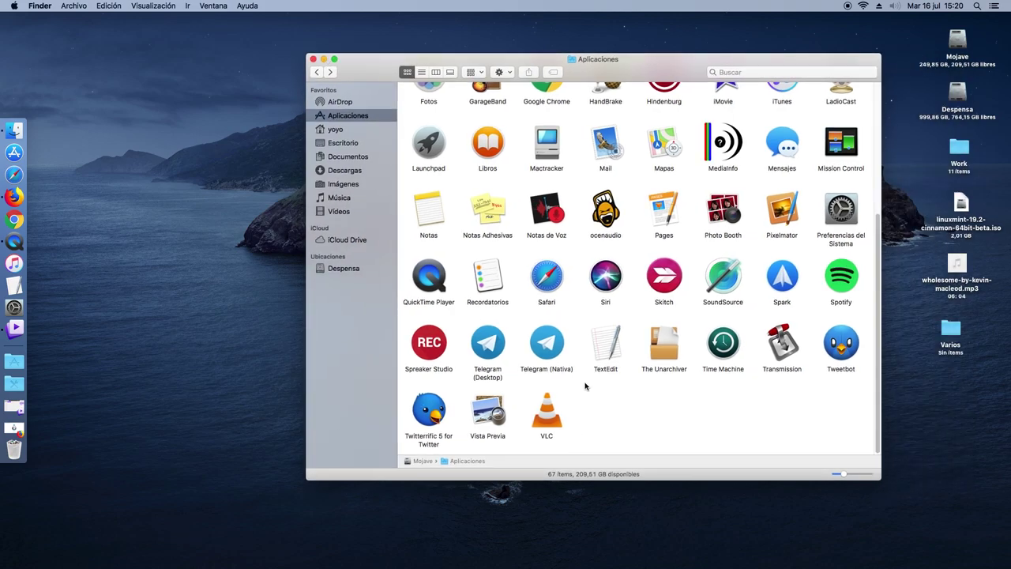
drag(588, 387, 490, 333)
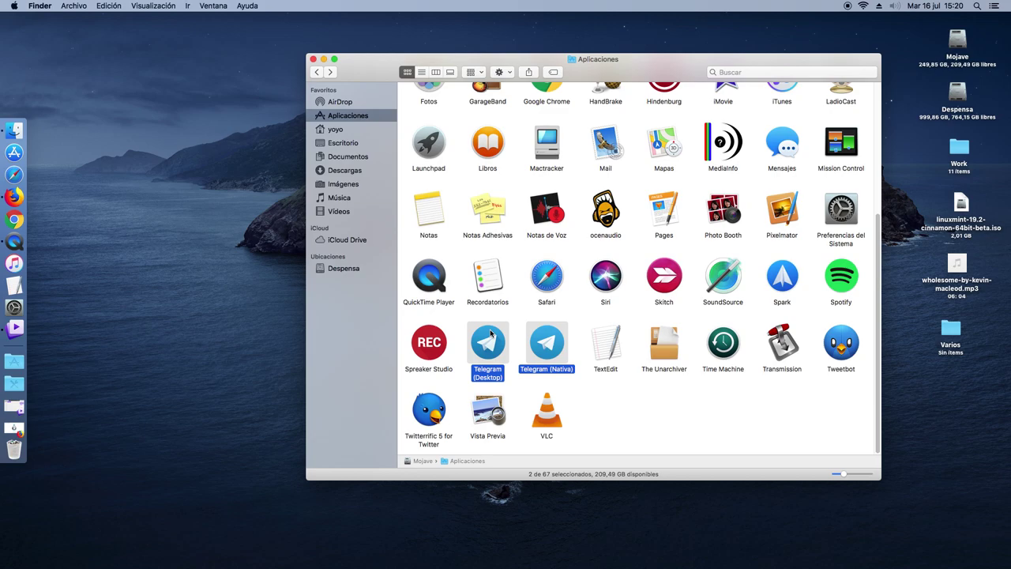
click(639, 431)
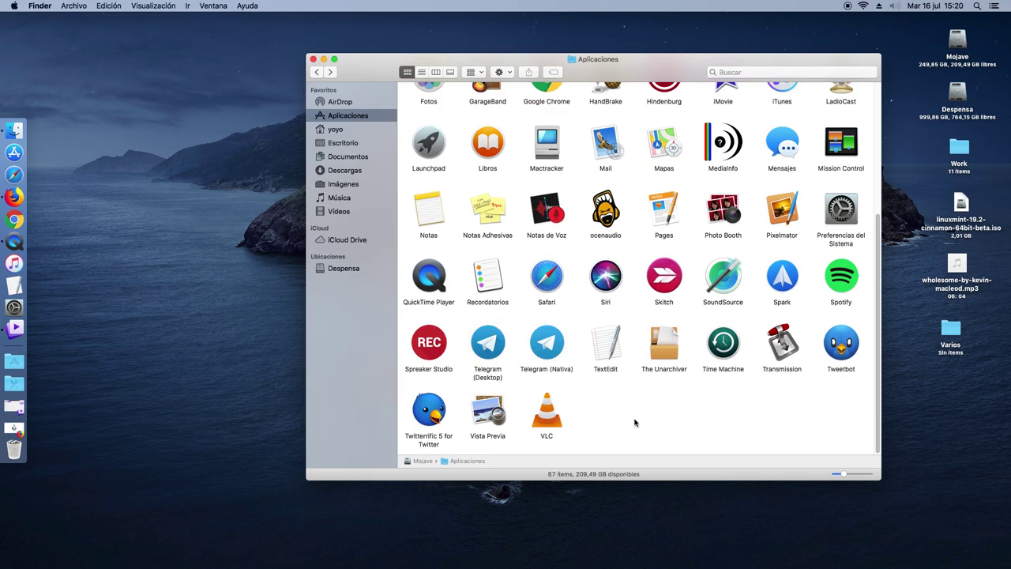
click(493, 351)
click(540, 352)
click(586, 400)
click(324, 60)
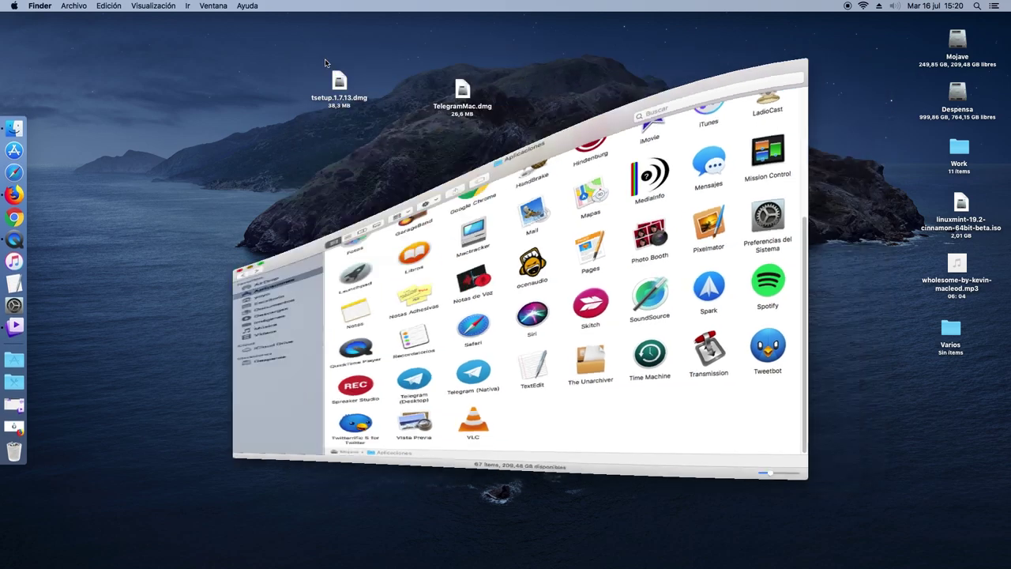